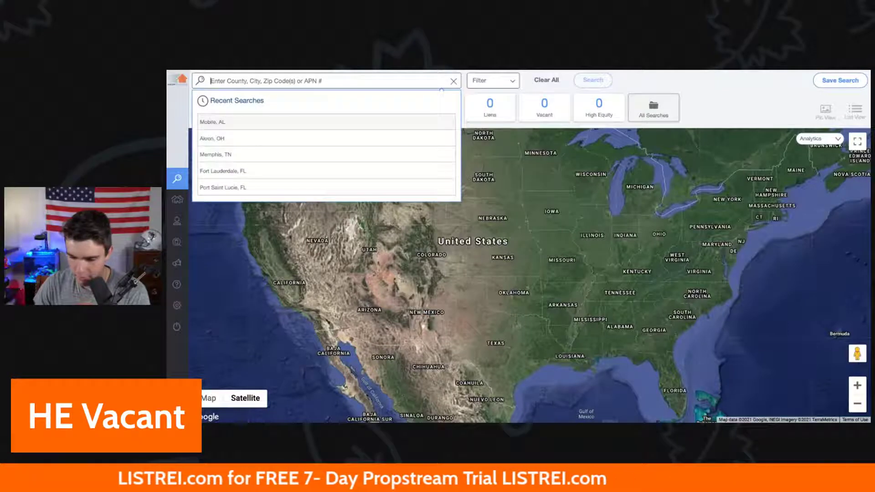
Search for properties in Columbus, OH, clearing the first search and rerunning it from the recent searches
{"action": "type", "text": "columbus"}
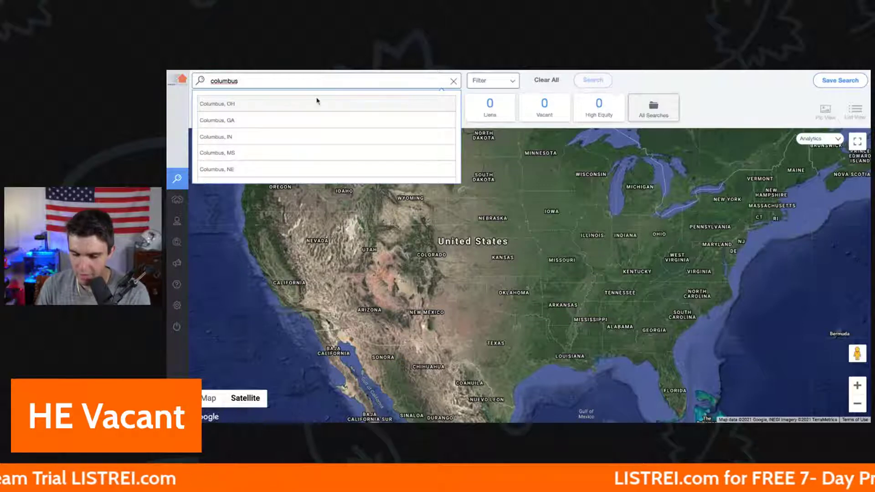
{"action": "left_click", "coordinate": [297, 104]}
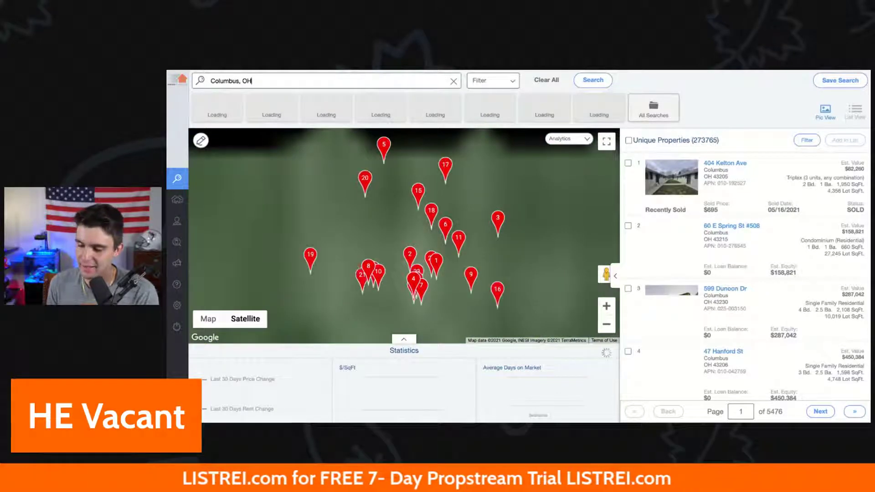
{"action": "left_click", "coordinate": [550, 83]}
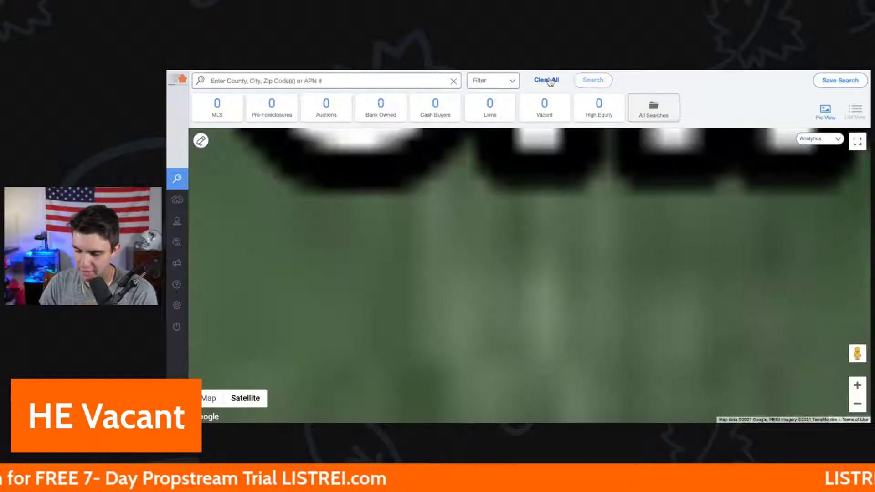
{"action": "left_click", "coordinate": [349, 80]}
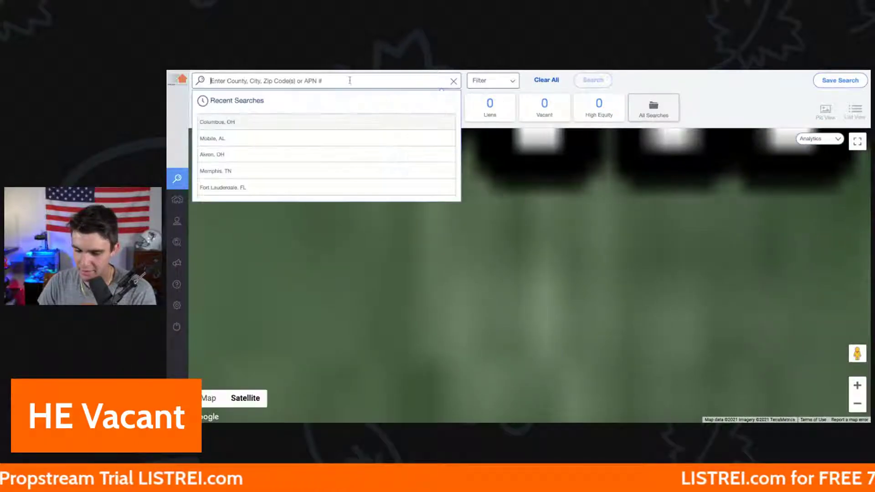
{"action": "left_click", "coordinate": [232, 123]}
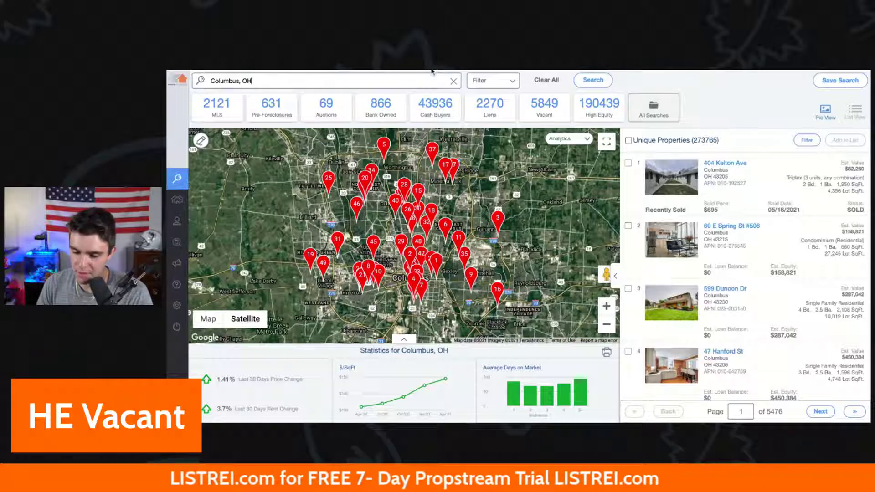
Try the Vacant quick list for Columbus, OH, and clear the whole search
{"action": "left_click", "coordinate": [544, 109]}
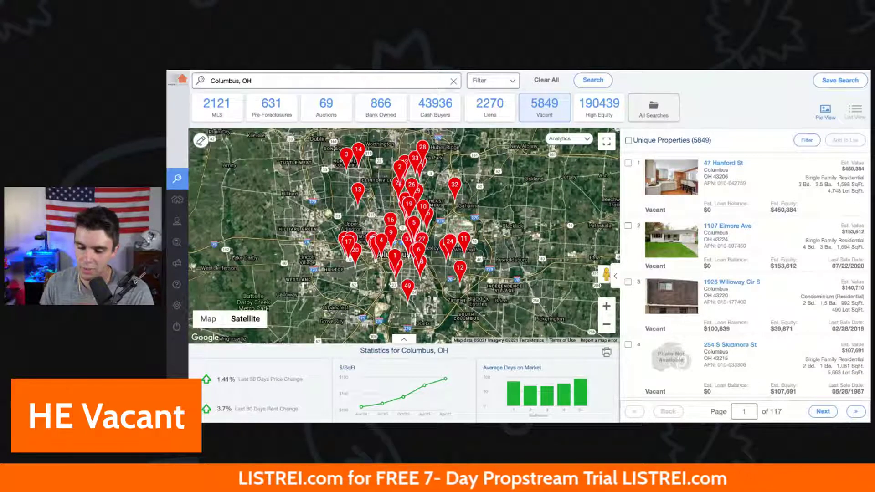
{"action": "left_click", "coordinate": [538, 110]}
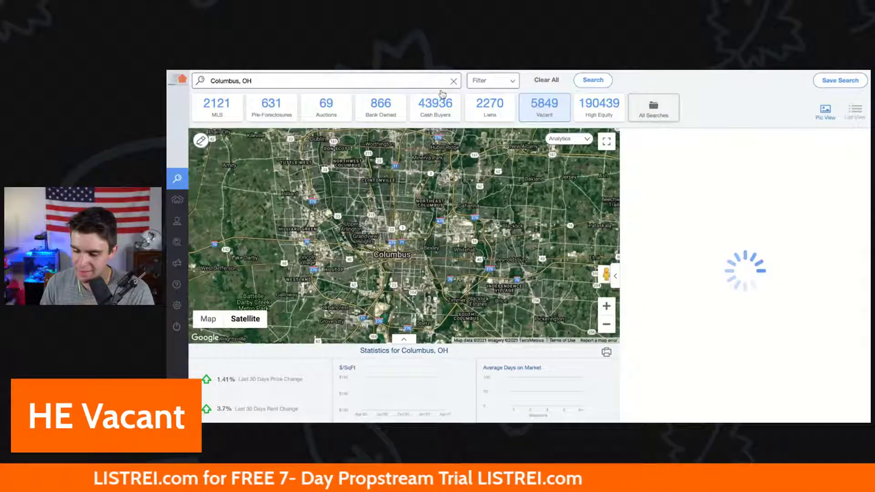
{"action": "left_click", "coordinate": [545, 82]}
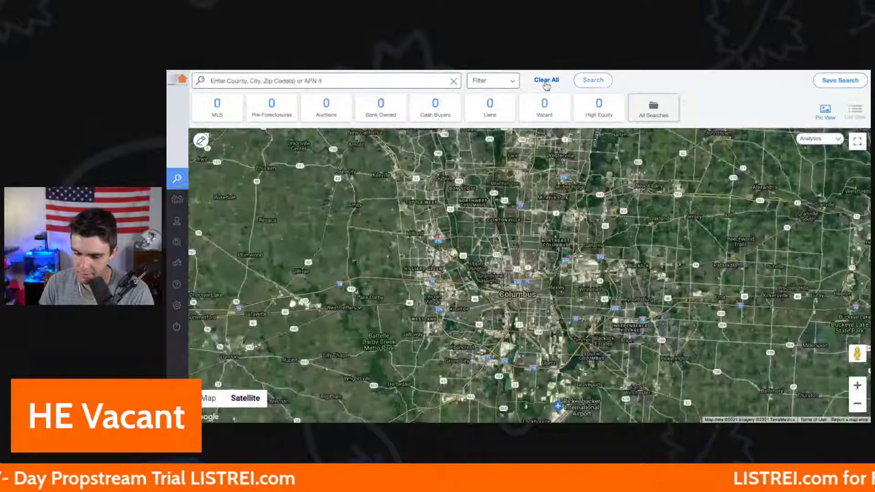
Search Columbus, OH again from the recent searches and filter the occupancy status to Vacant
{"action": "left_click", "coordinate": [372, 86]}
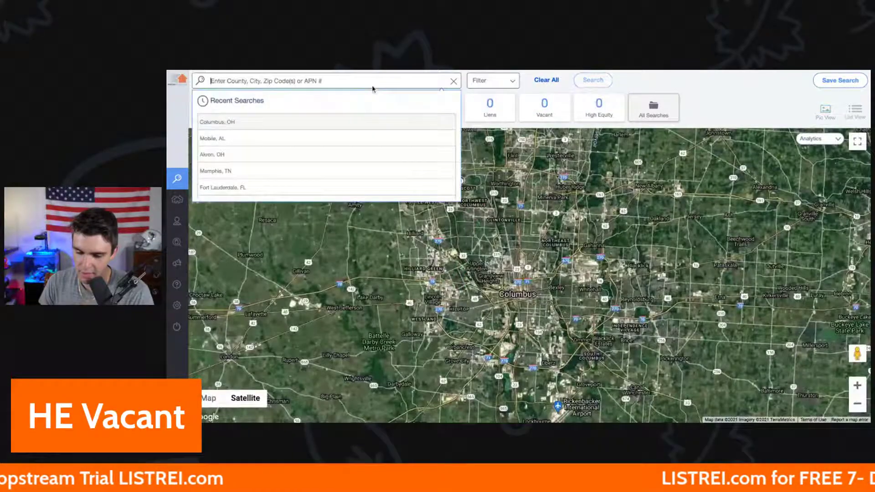
{"action": "left_click", "coordinate": [231, 118]}
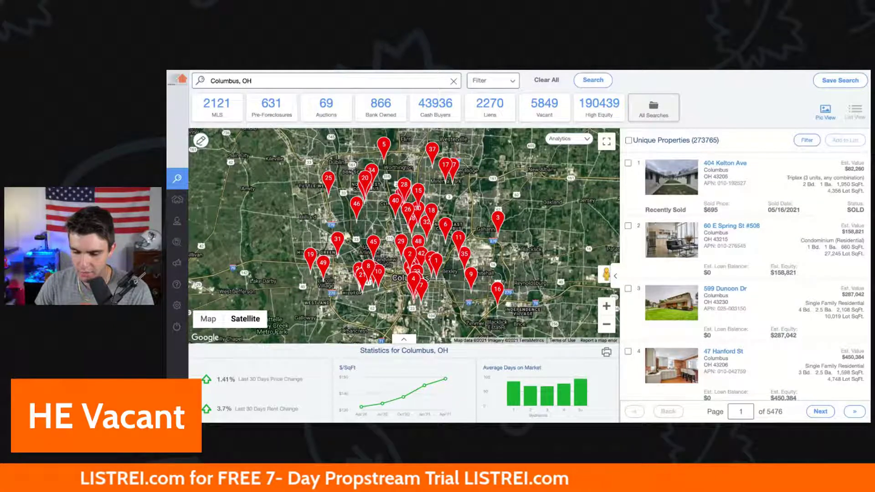
{"action": "left_click", "coordinate": [319, 81]}
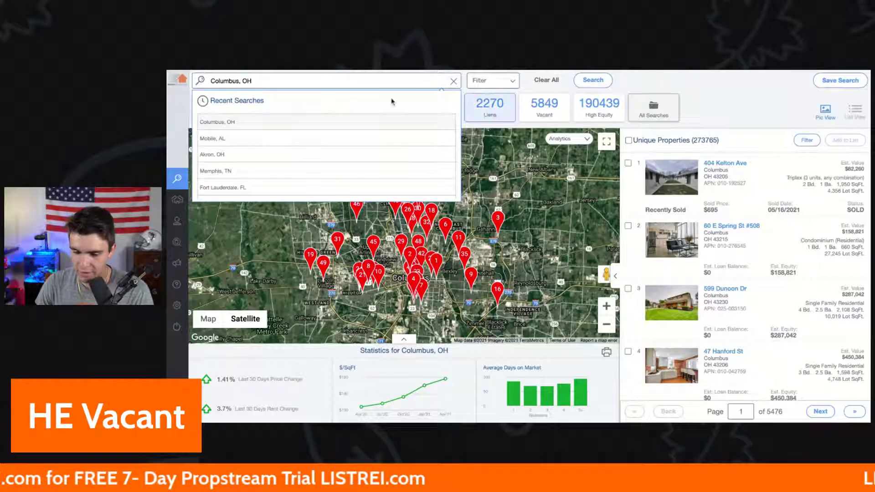
{"action": "left_click", "coordinate": [490, 81]}
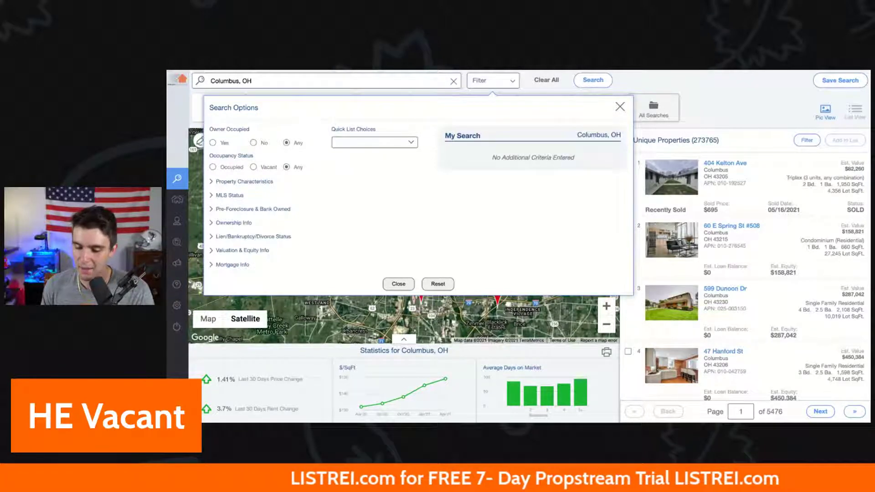
{"action": "left_click", "coordinate": [253, 168]}
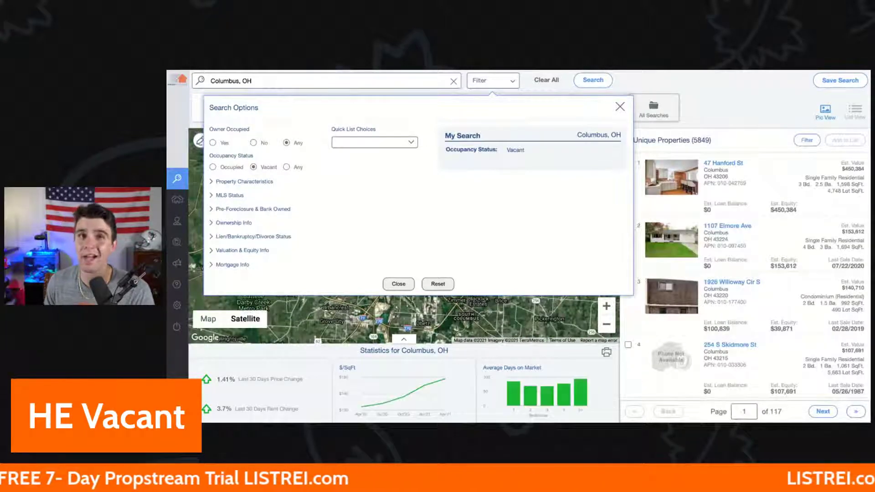
Limit the property classification to Residential in the property characteristics filter
{"action": "left_click", "coordinate": [242, 182]}
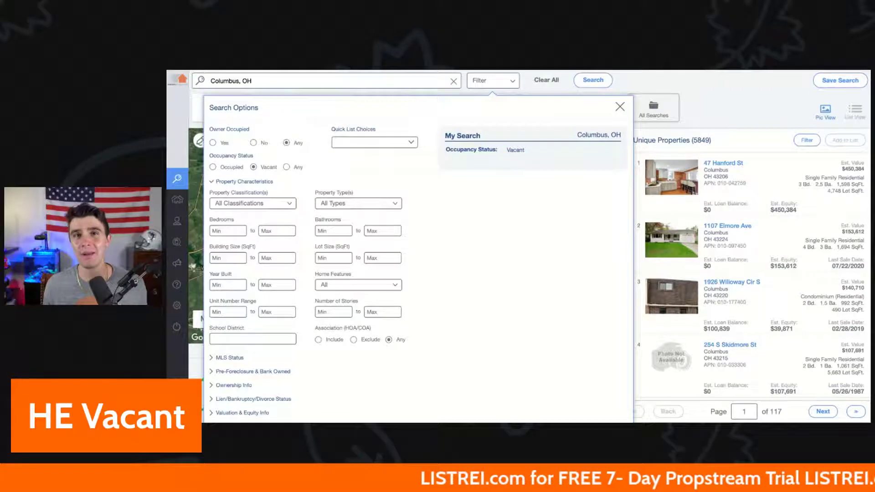
{"action": "left_click", "coordinate": [252, 204]}
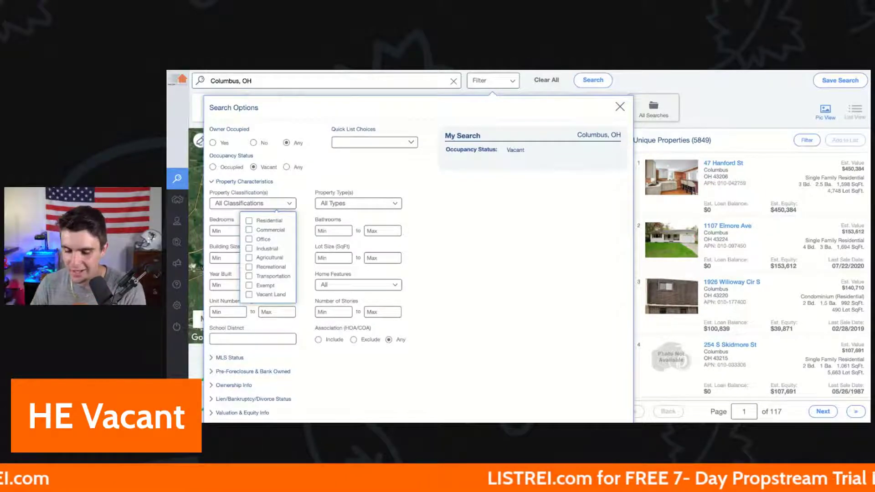
{"action": "left_click", "coordinate": [249, 221]}
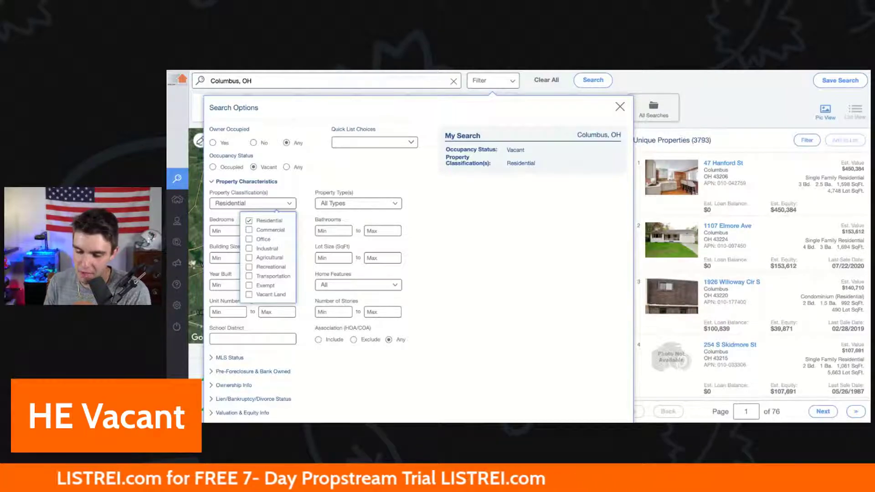
{"action": "left_click", "coordinate": [331, 201]}
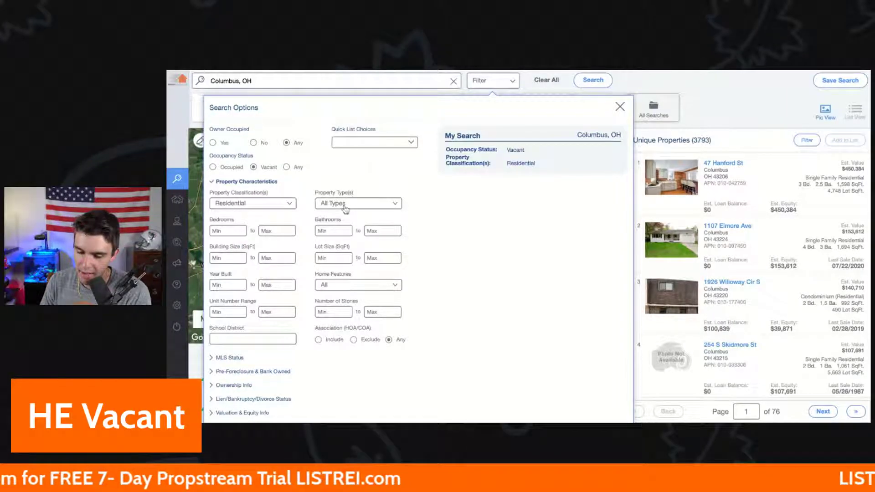
Include the property types Single Family, Condo/Townhouse, Multi-Family 2-4 and Multi-Family 5+ in the filter
{"action": "left_click", "coordinate": [344, 205]}
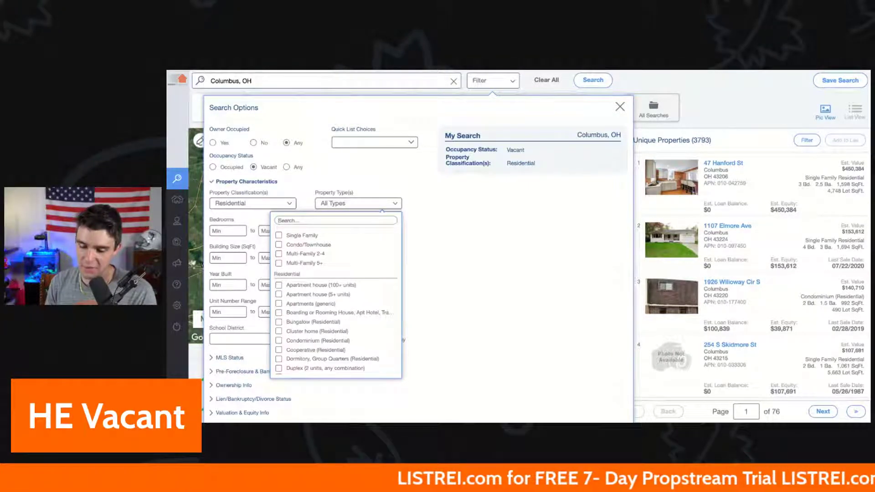
{"action": "left_click", "coordinate": [279, 246]}
{"action": "left_click", "coordinate": [278, 235]}
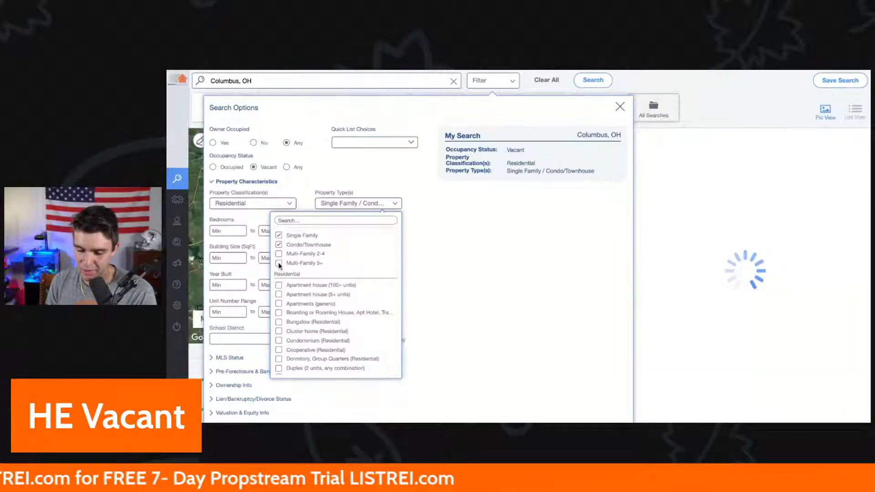
{"action": "left_click", "coordinate": [279, 264]}
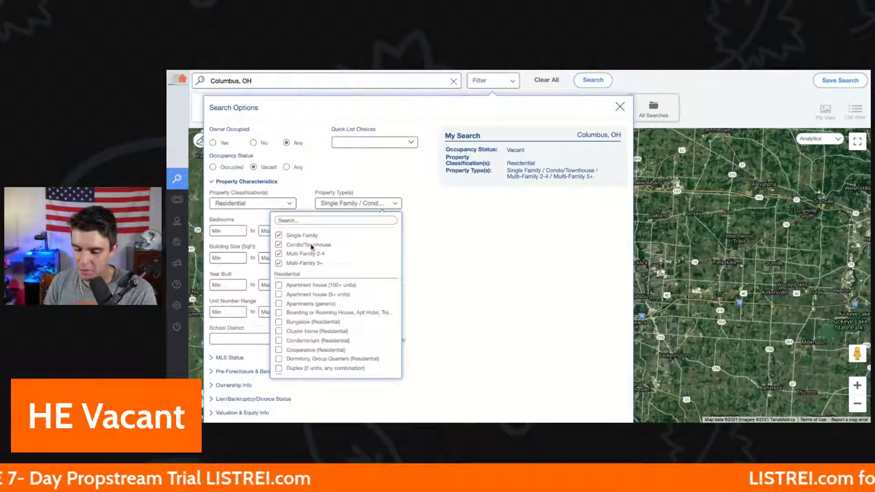
{"action": "left_click", "coordinate": [278, 264]}
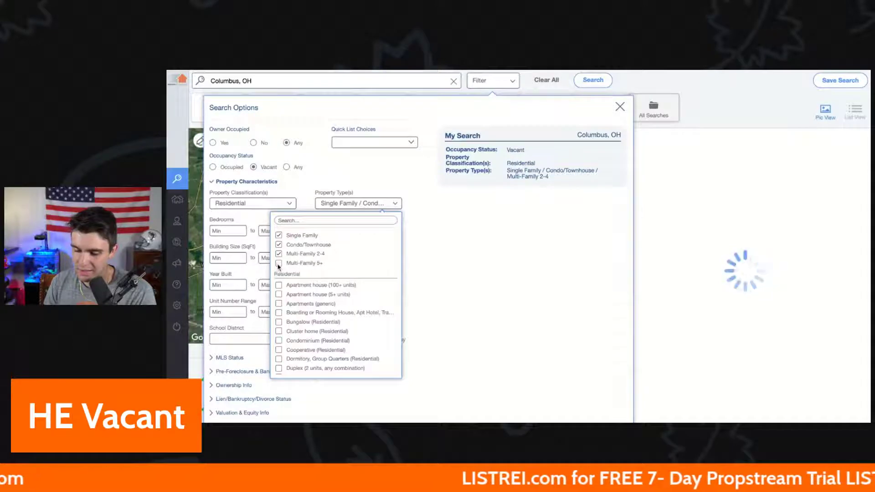
{"action": "left_click", "coordinate": [279, 262]}
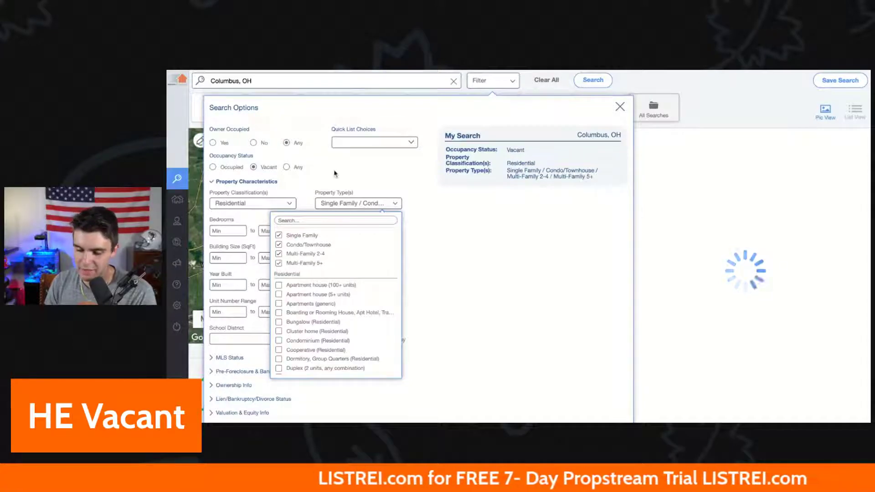
{"action": "left_click", "coordinate": [476, 223]}
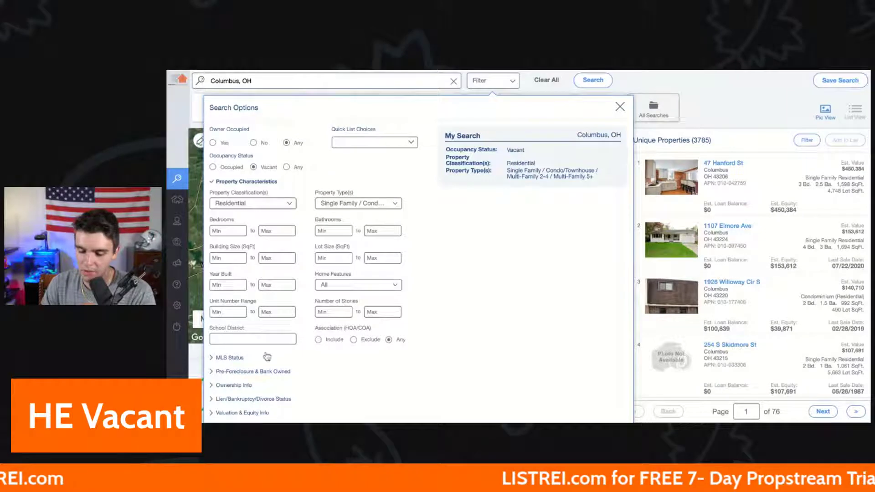
Restrict the search to properties not on the market and set the minimum years of ownership to 2
{"action": "left_click", "coordinate": [228, 358]}
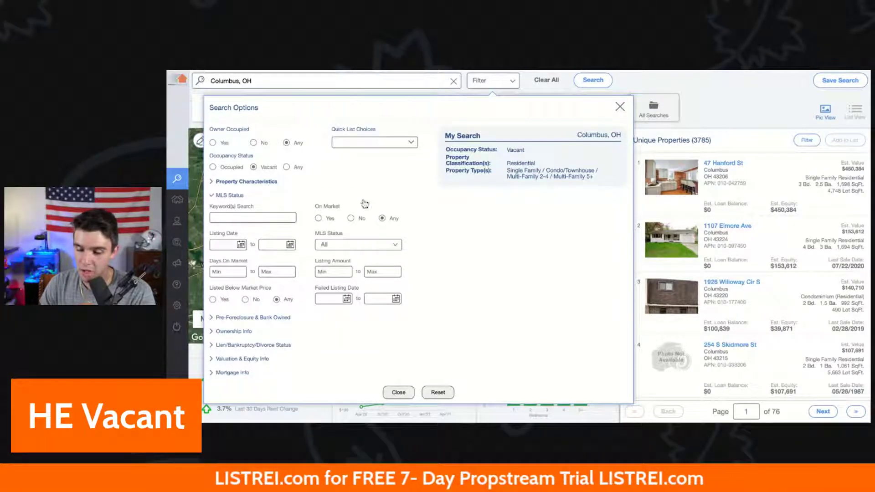
{"action": "left_click", "coordinate": [350, 218]}
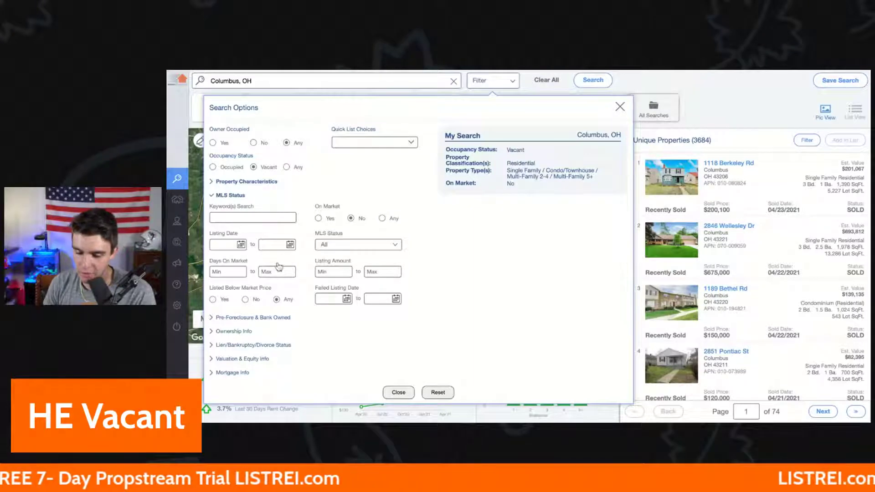
{"action": "left_click", "coordinate": [233, 319]}
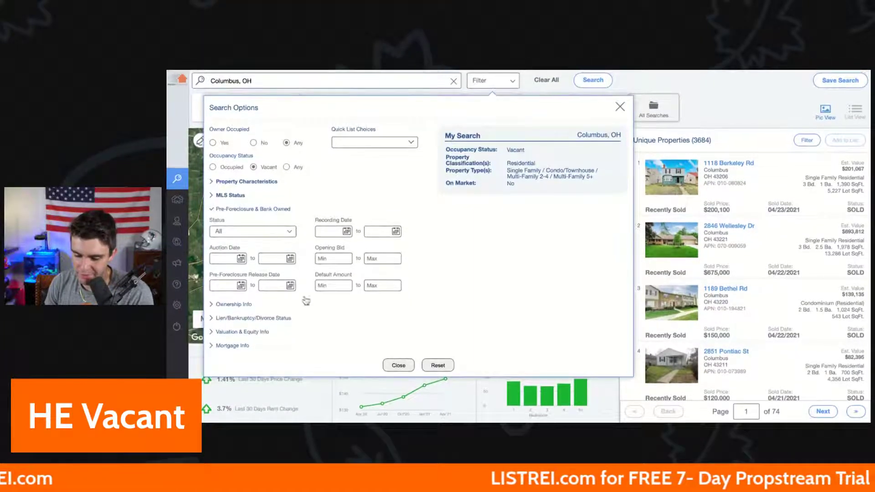
{"action": "left_click", "coordinate": [224, 304]}
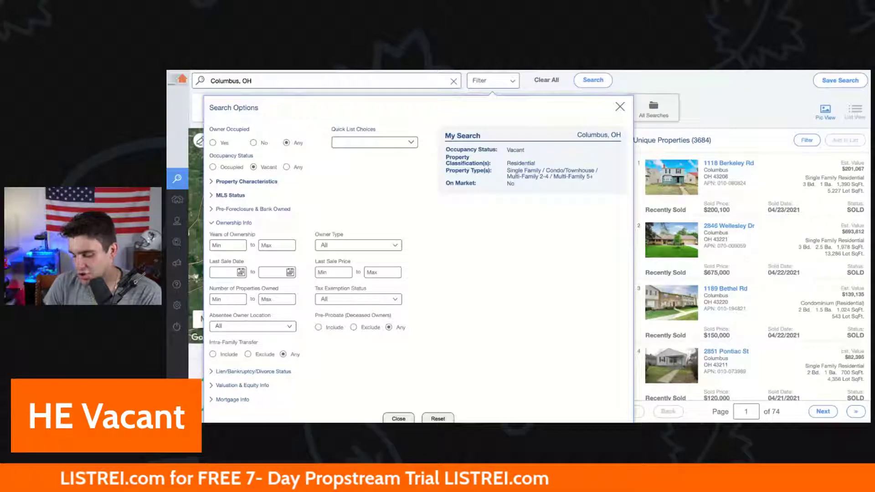
{"action": "type", "text": "2"}
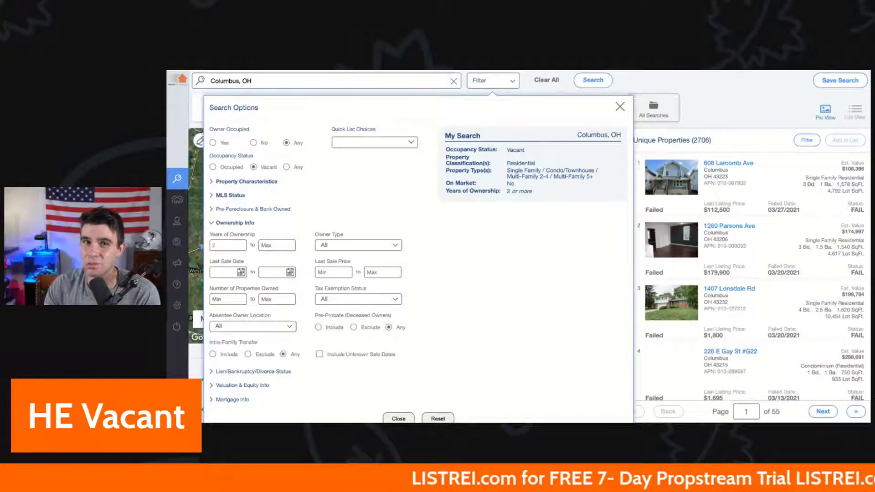
Limit the owner type to Individual, Mixed and Trust, leaving Corporate out
{"action": "left_click", "coordinate": [369, 247]}
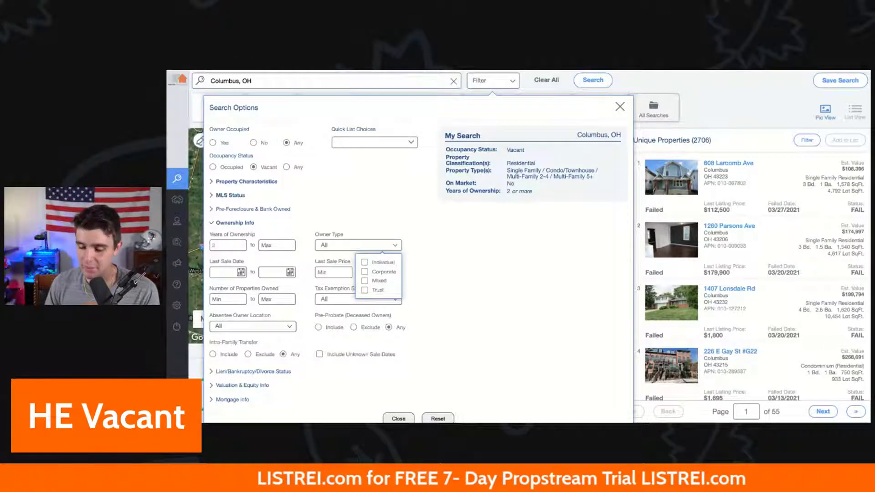
{"action": "left_click", "coordinate": [365, 290]}
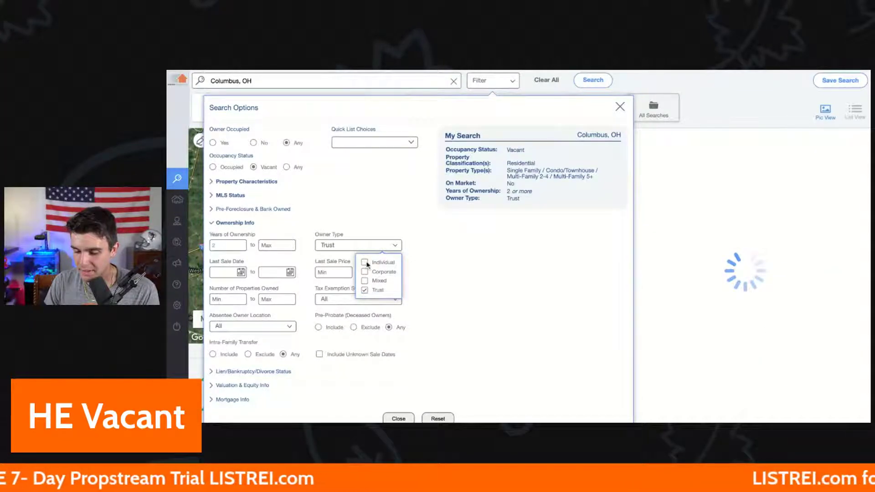
{"action": "left_click", "coordinate": [364, 262]}
{"action": "left_click", "coordinate": [364, 280]}
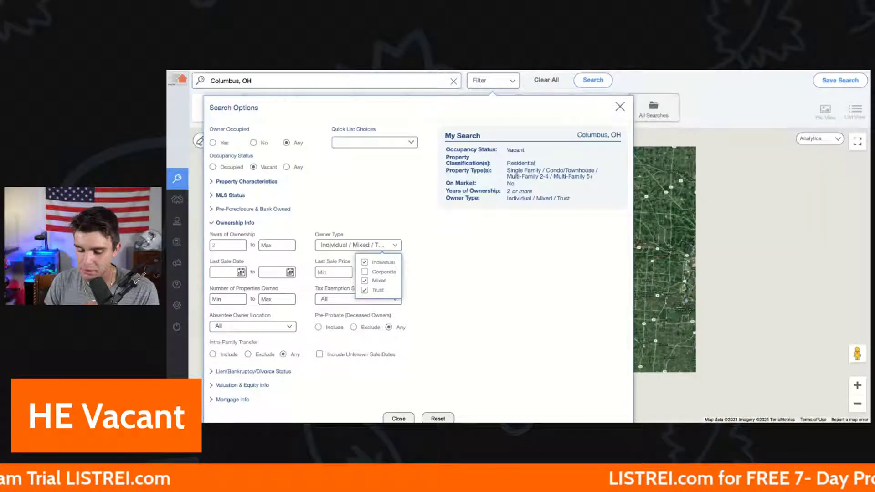
{"action": "left_click", "coordinate": [365, 216]}
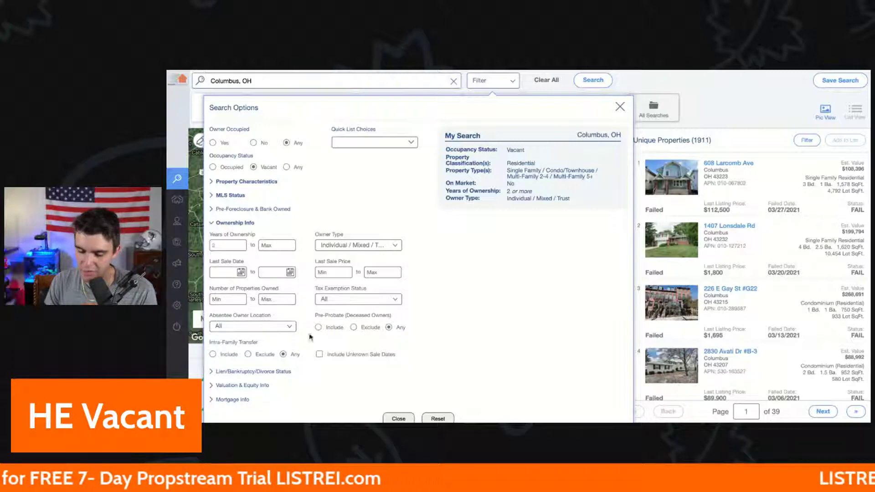
{"action": "scroll", "coordinate": [307, 352], "scroll_direction": "down", "scroll_amount": 1}
{"action": "scroll", "coordinate": [292, 359], "scroll_direction": "up", "scroll_amount": 1}
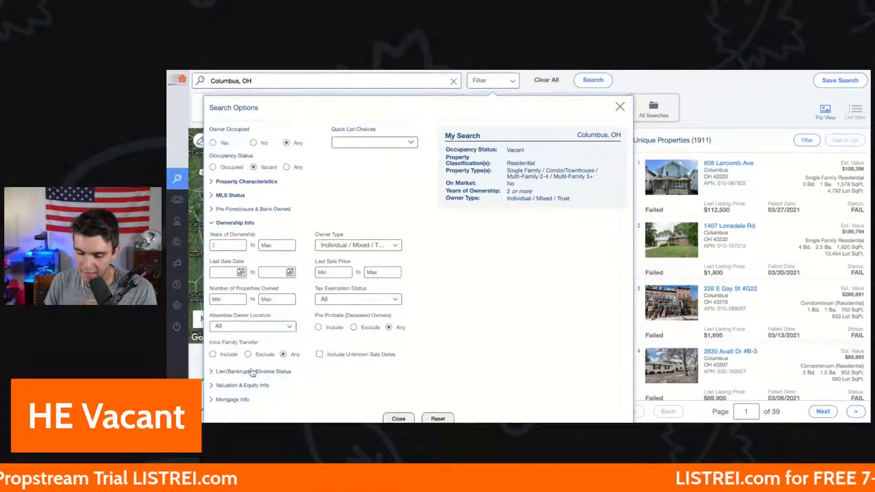
{"action": "left_click", "coordinate": [250, 370]}
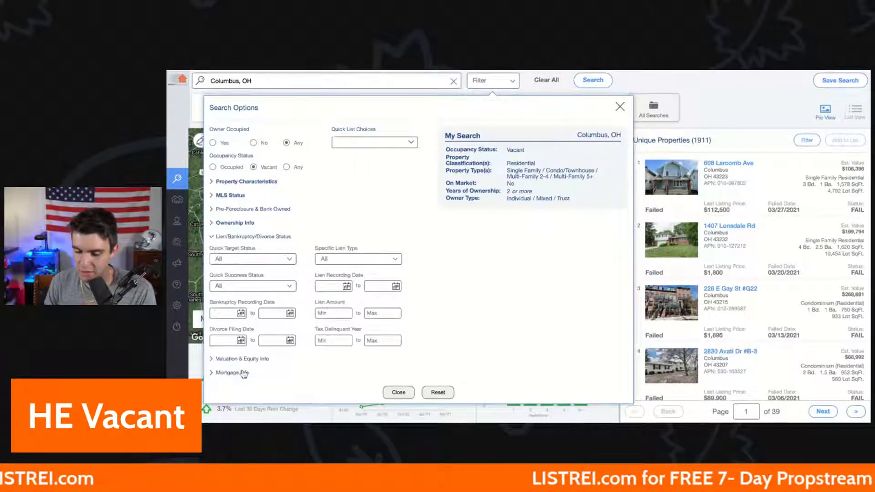
{"action": "left_click", "coordinate": [235, 223]}
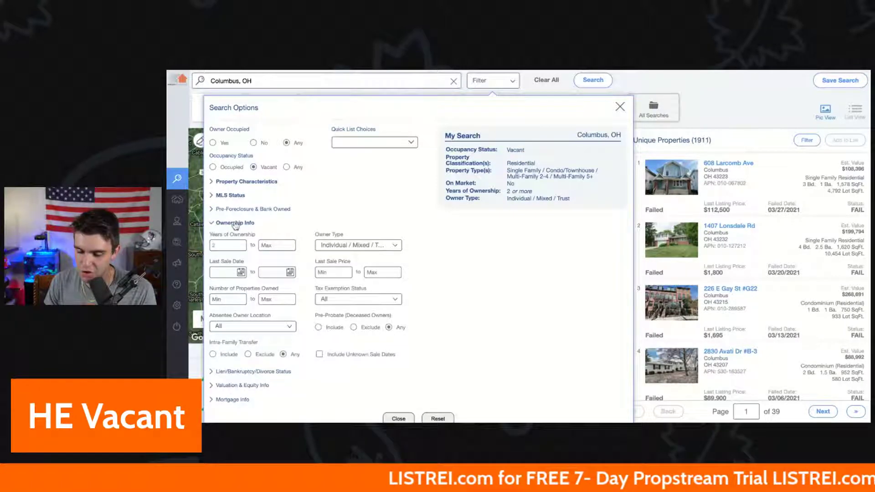
Review the tax exemption status and absentee owner location choices in the ownership filter
{"action": "left_click", "coordinate": [365, 301]}
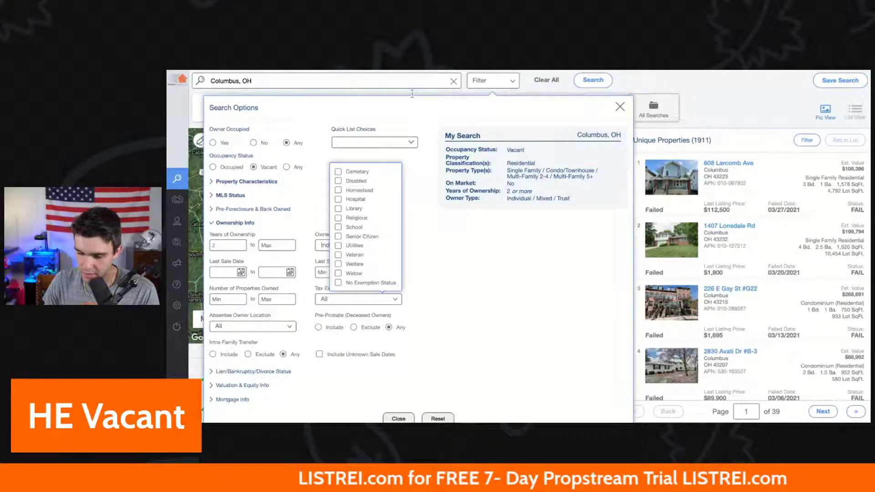
{"action": "left_click", "coordinate": [395, 370]}
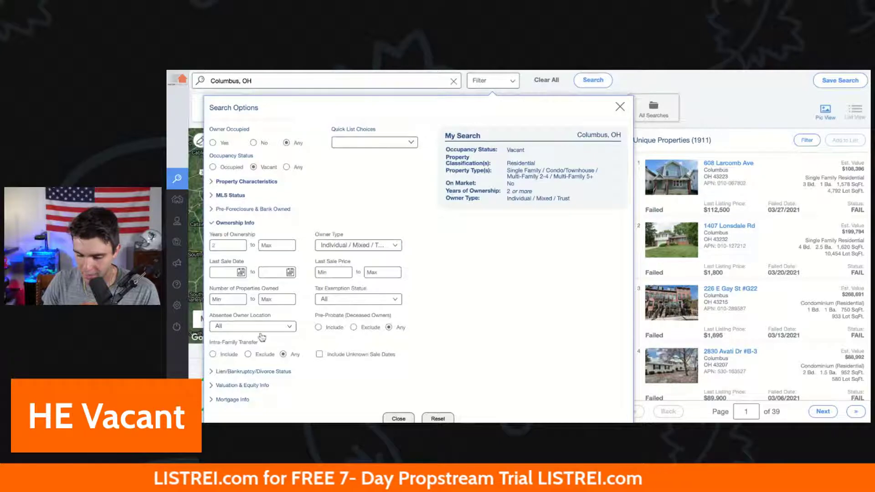
{"action": "left_click", "coordinate": [270, 326]}
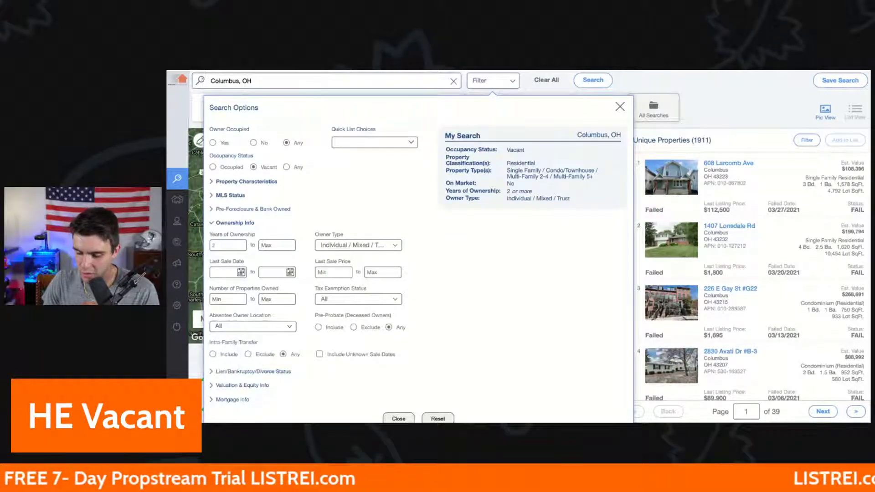
Try Tax Lien as the specific lien type, browse the matching properties and clear the lien filter again
{"action": "left_click", "coordinate": [264, 371]}
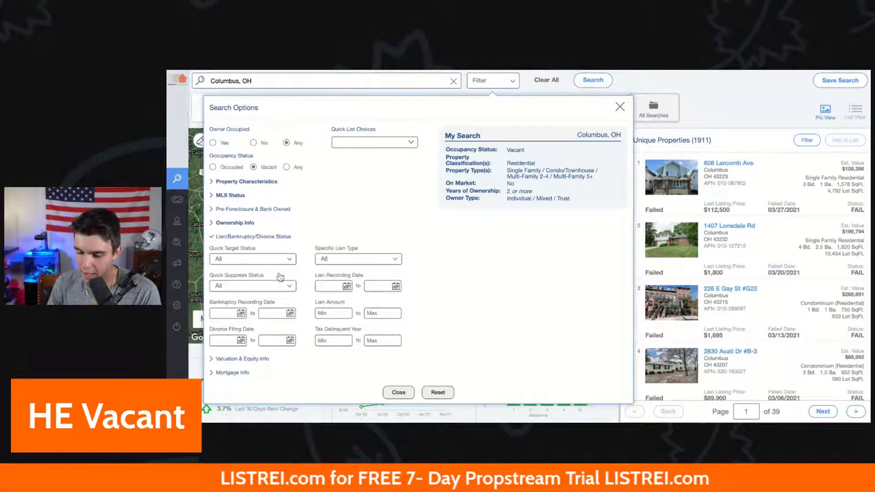
{"action": "left_click", "coordinate": [346, 258]}
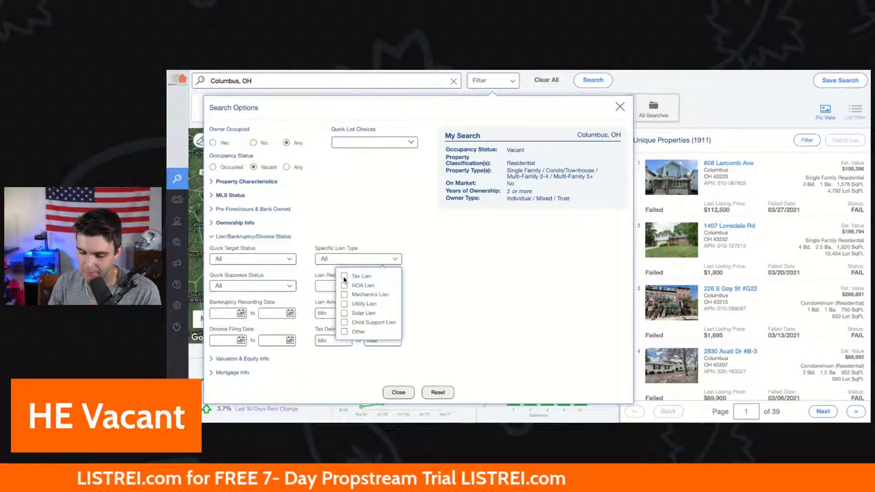
{"action": "left_click", "coordinate": [343, 276]}
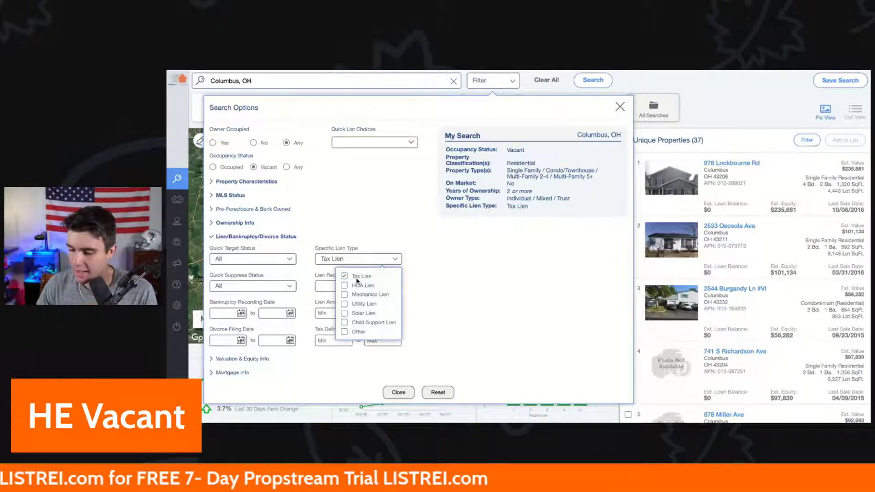
{"action": "scroll", "coordinate": [770, 232], "scroll_direction": "down", "scroll_amount": 4}
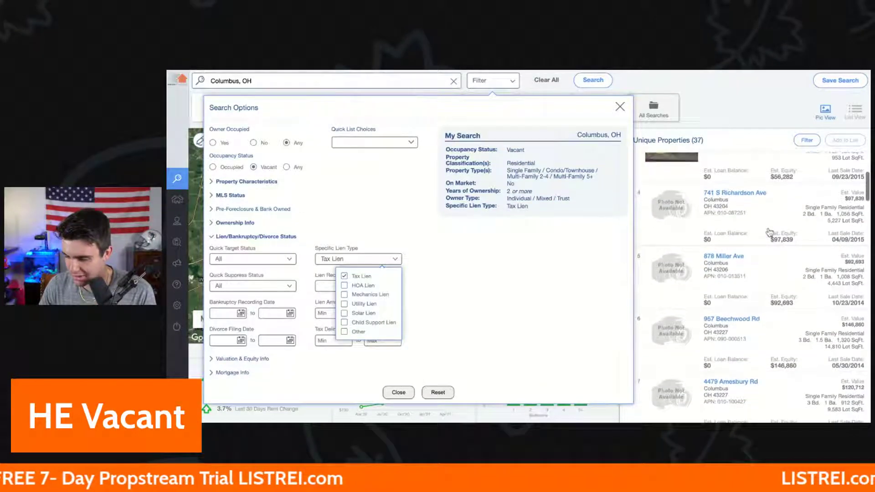
{"action": "scroll", "coordinate": [770, 232], "scroll_direction": "down", "scroll_amount": 1}
{"action": "scroll", "coordinate": [747, 287], "scroll_direction": "down", "scroll_amount": 2}
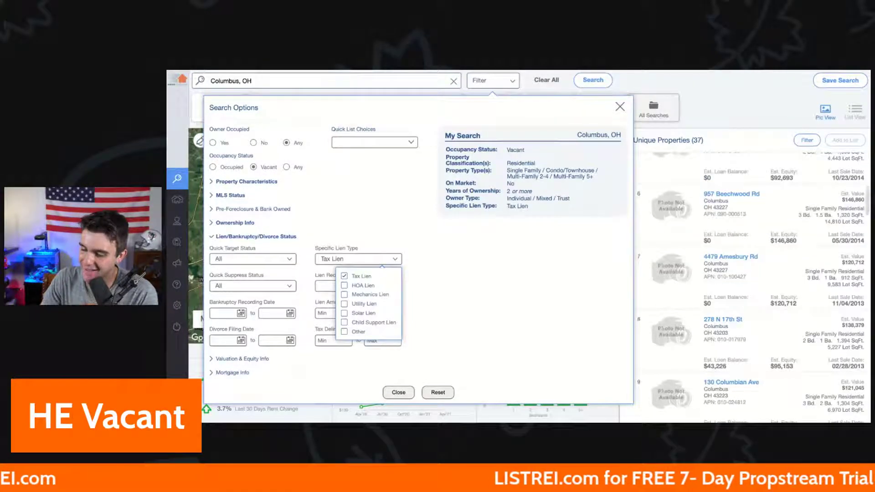
{"action": "scroll", "coordinate": [752, 287], "scroll_direction": "down", "scroll_amount": 2}
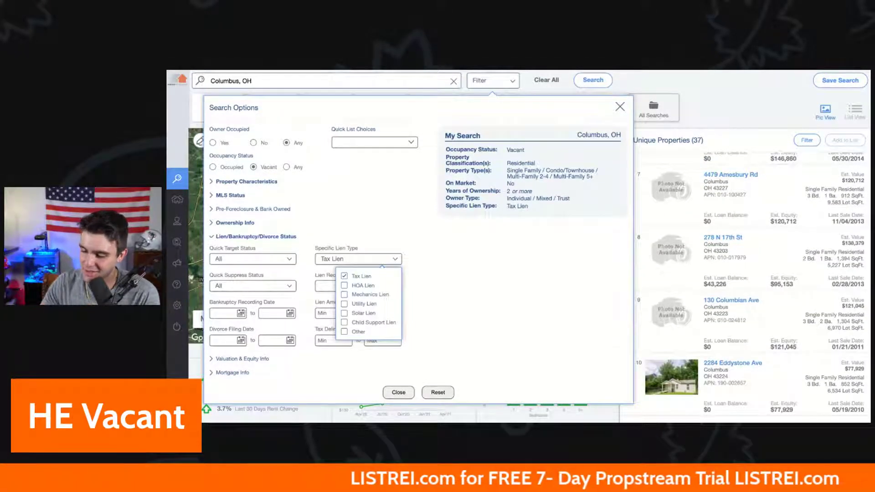
{"action": "scroll", "coordinate": [747, 283], "scroll_direction": "down", "scroll_amount": 4}
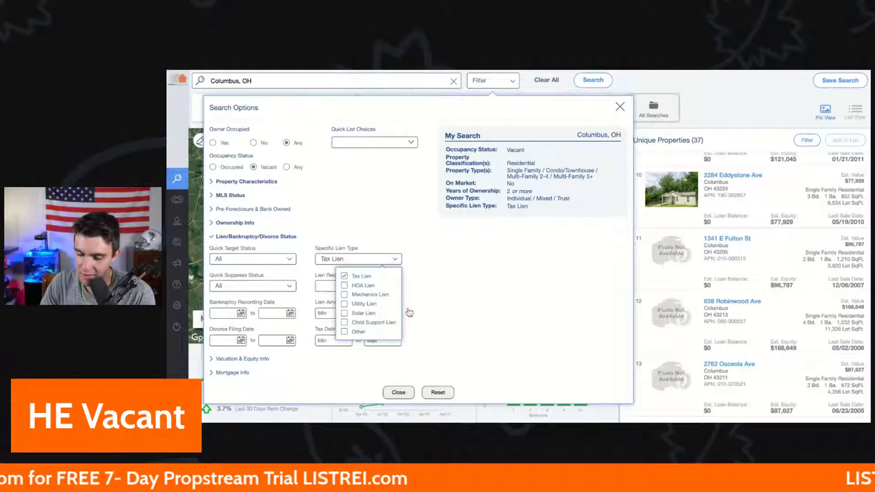
{"action": "left_click", "coordinate": [343, 276]}
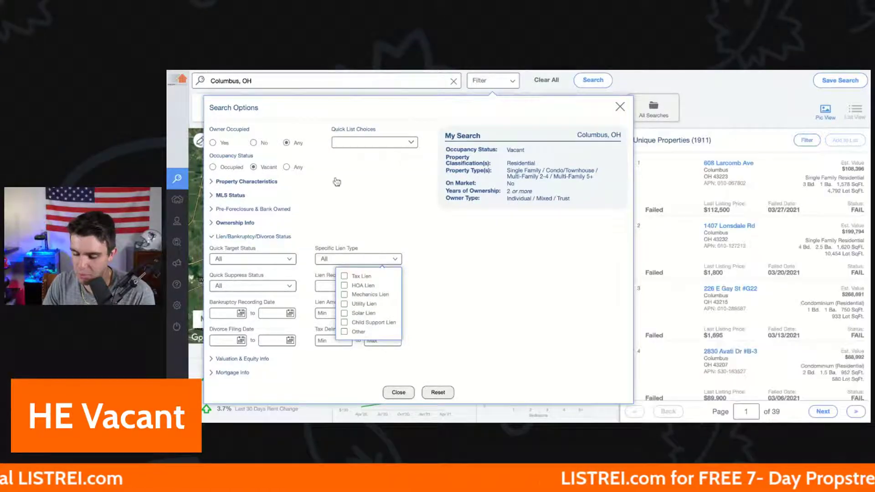
{"action": "left_click", "coordinate": [347, 230]}
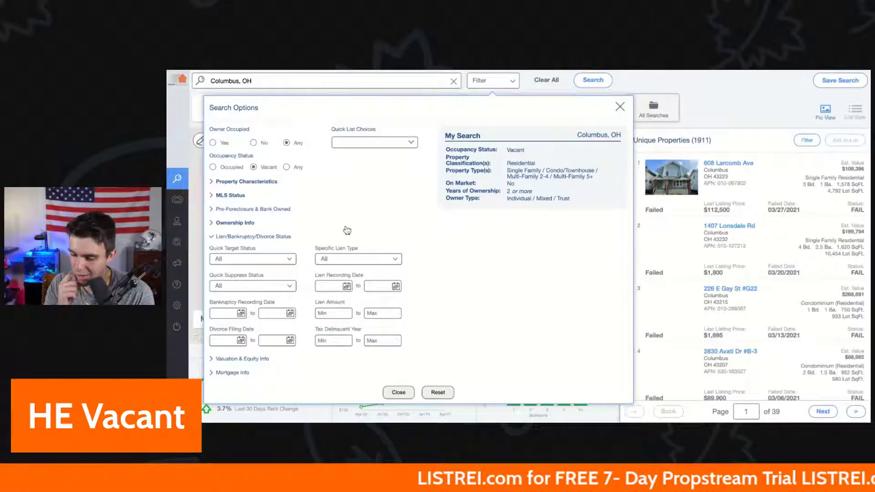
Set the minimum estimated equity to 60% in the valuation and equity filter
{"action": "left_click", "coordinate": [228, 360]}
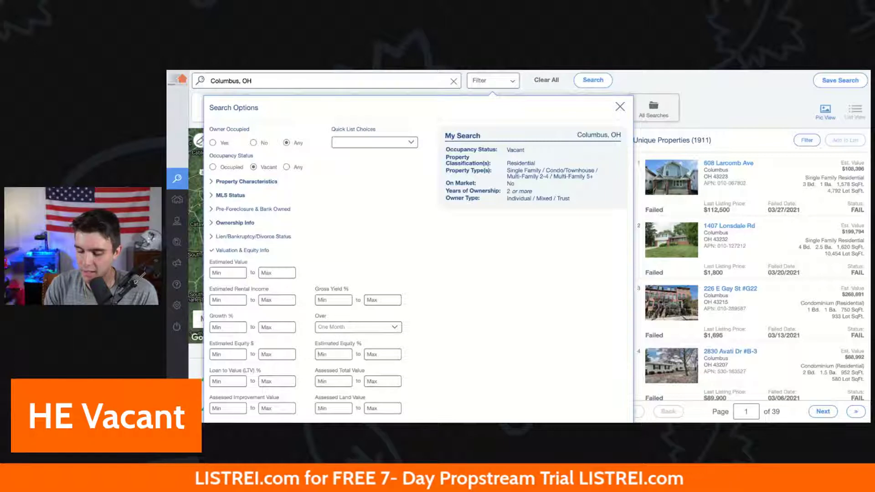
{"action": "type", "text": "60"}
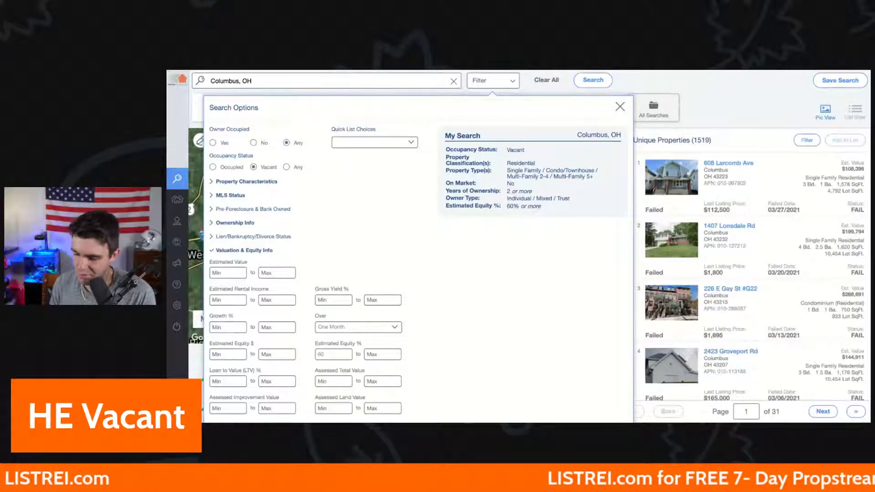
{"action": "scroll", "coordinate": [272, 339], "scroll_direction": "down", "scroll_amount": 1}
{"action": "scroll", "coordinate": [272, 339], "scroll_direction": "up", "scroll_amount": 1}
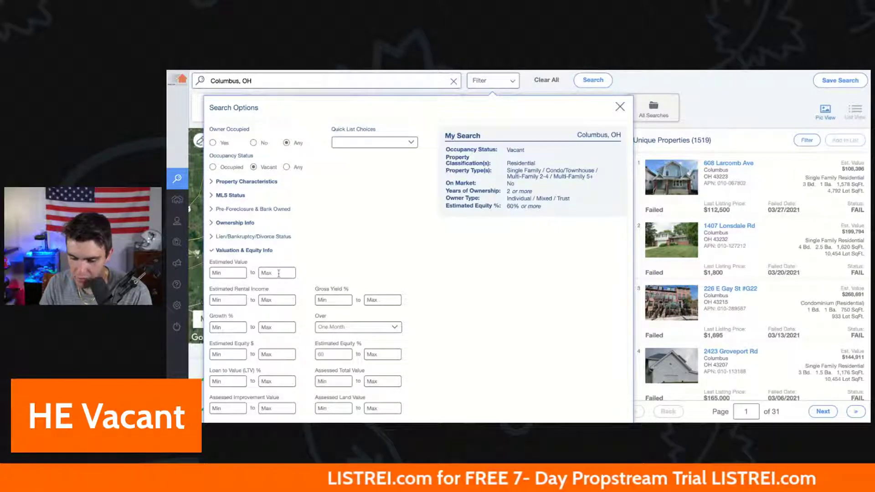
Limit the estimated property value to a range of 20,000 to 450,000
{"action": "left_click", "coordinate": [231, 273]}
{"action": "type", "text": "20"}
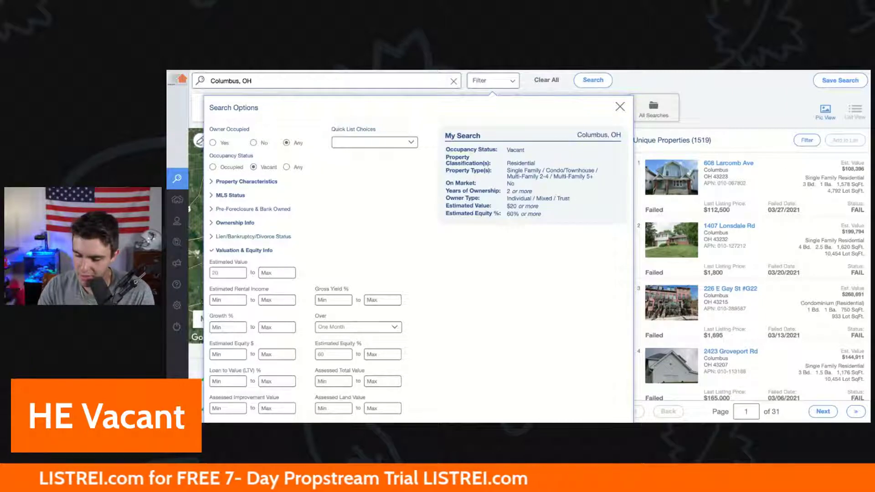
{"action": "type", "text": ",000"}
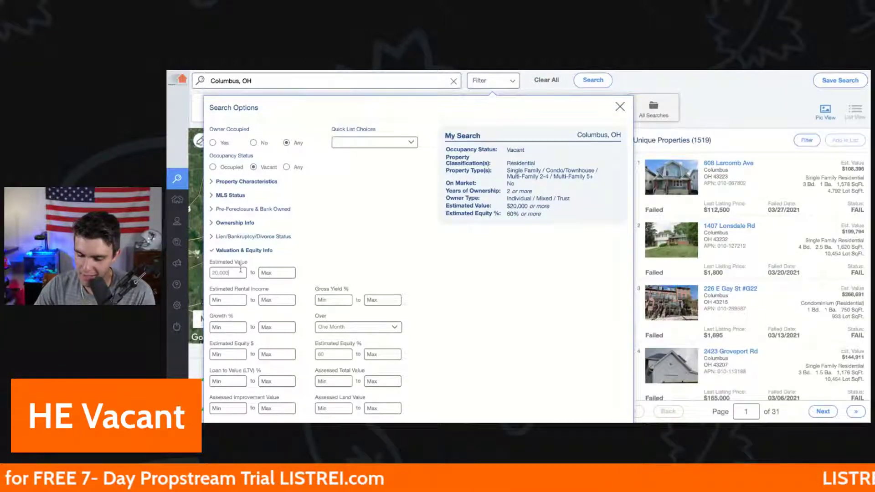
{"action": "left_click", "coordinate": [271, 272]}
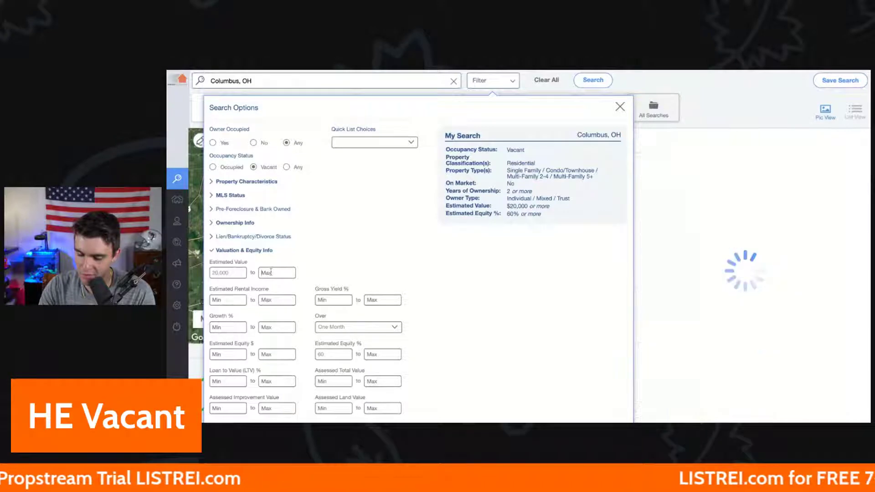
{"action": "type", "text": "450"}
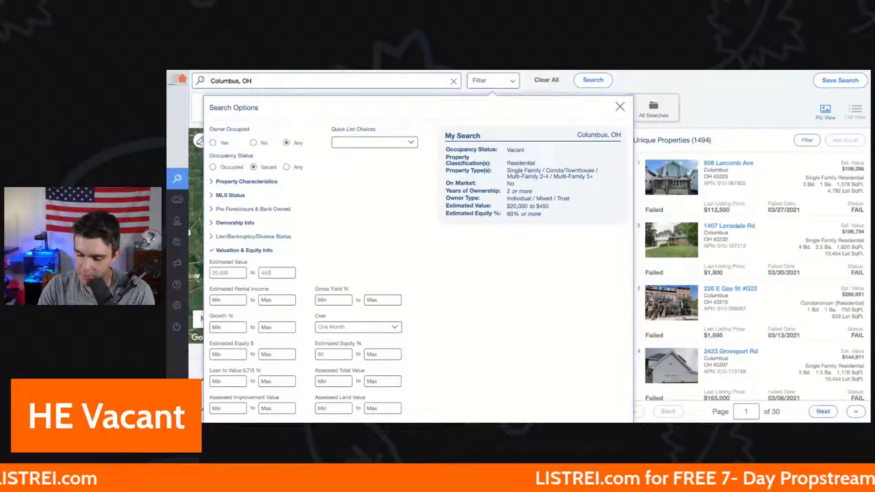
{"action": "type", "text": ",000"}
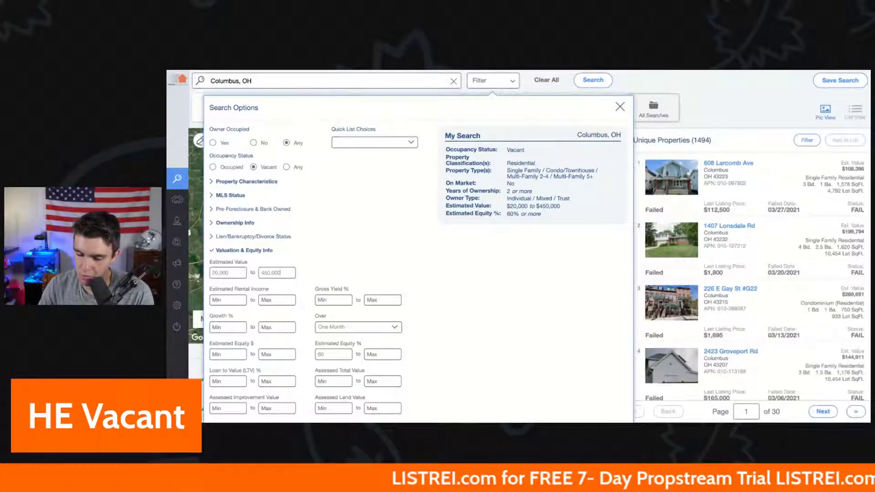
{"action": "left_click", "coordinate": [321, 264]}
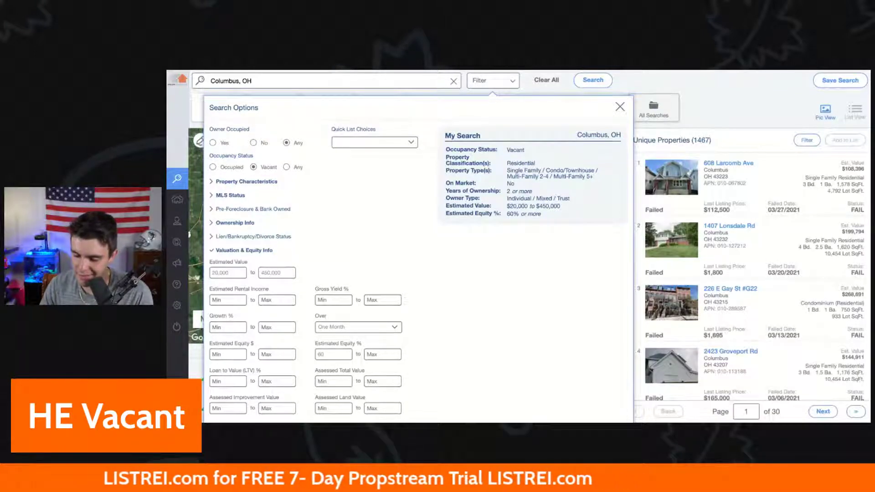
{"action": "scroll", "coordinate": [630, 72], "scroll_direction": "down", "scroll_amount": 1}
{"action": "scroll", "coordinate": [630, 72], "scroll_direction": "up", "scroll_amount": 1}
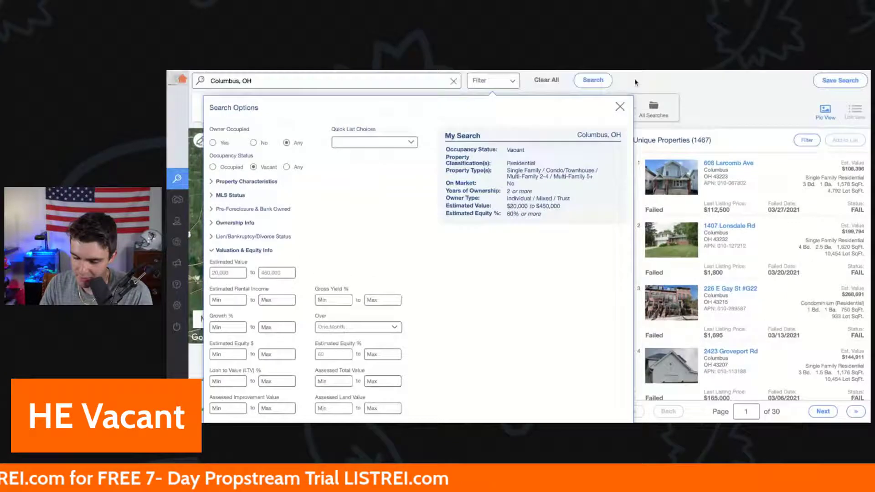
Review the mortgage filter options and close the search options
{"action": "left_click", "coordinate": [259, 251]}
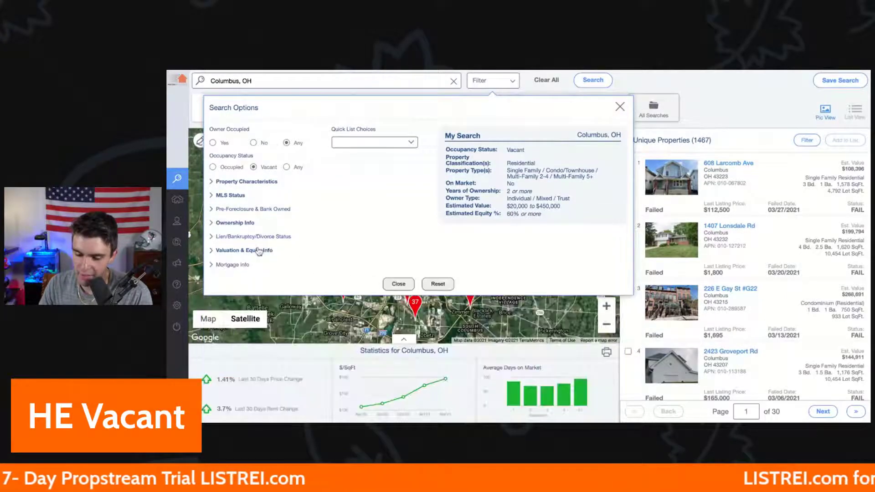
{"action": "left_click", "coordinate": [232, 265]}
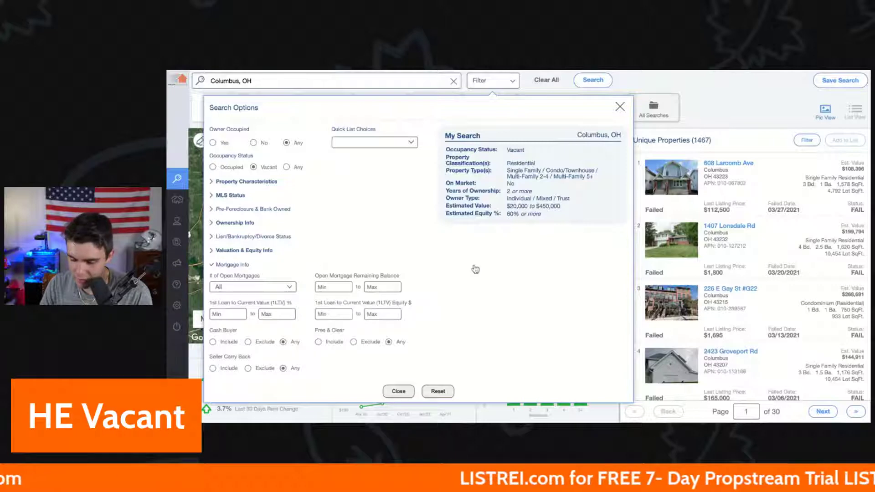
{"action": "left_click", "coordinate": [620, 107]}
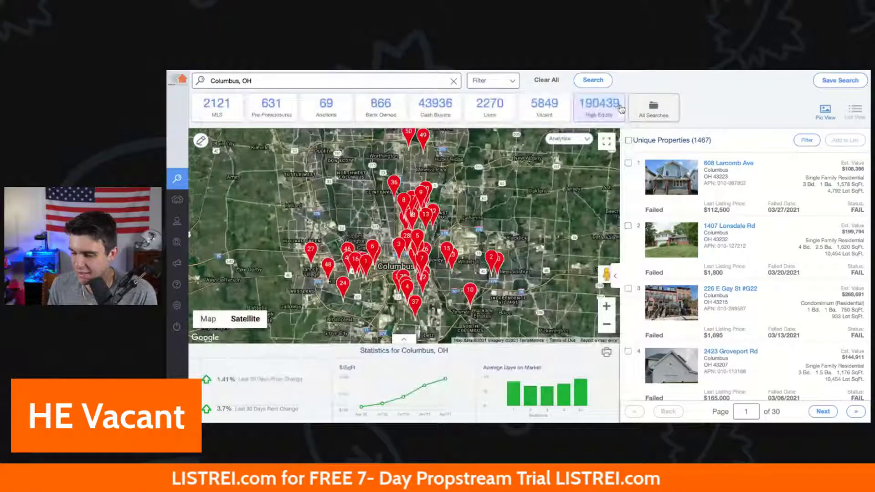
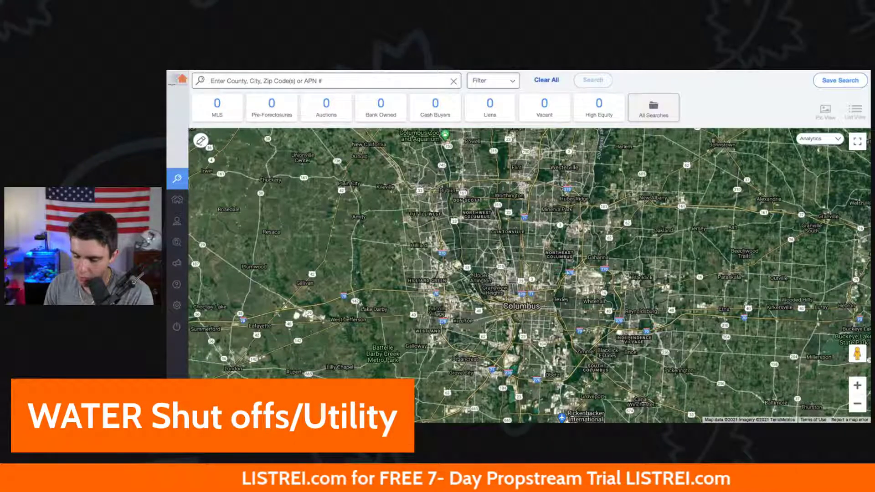
Search for properties in Stockton, CA
{"action": "left_click", "coordinate": [273, 80]}
{"action": "type", "text": "stockton"}
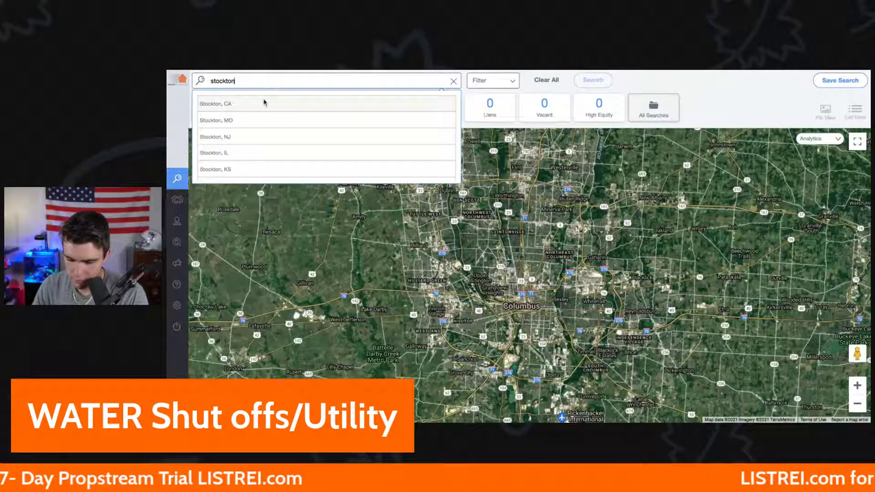
{"action": "left_click", "coordinate": [260, 107]}
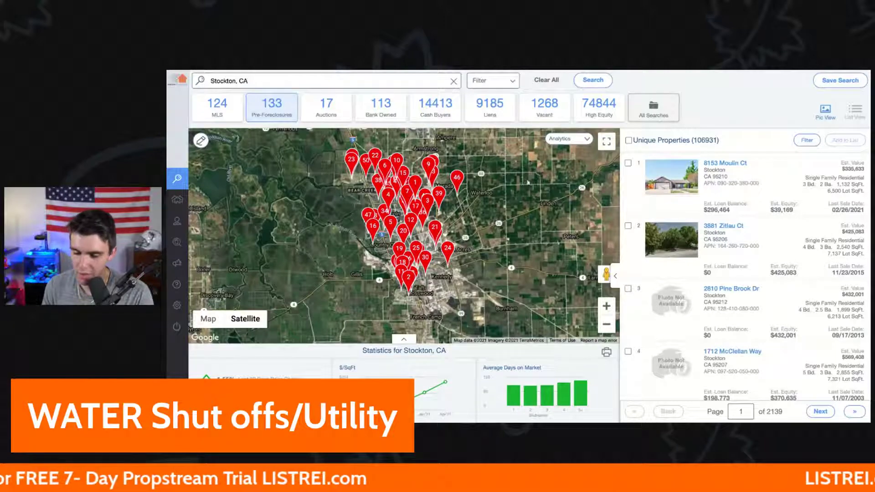
Filter the Stockton search to the Residential classification and to properties that are not on the market
{"action": "left_click", "coordinate": [501, 84]}
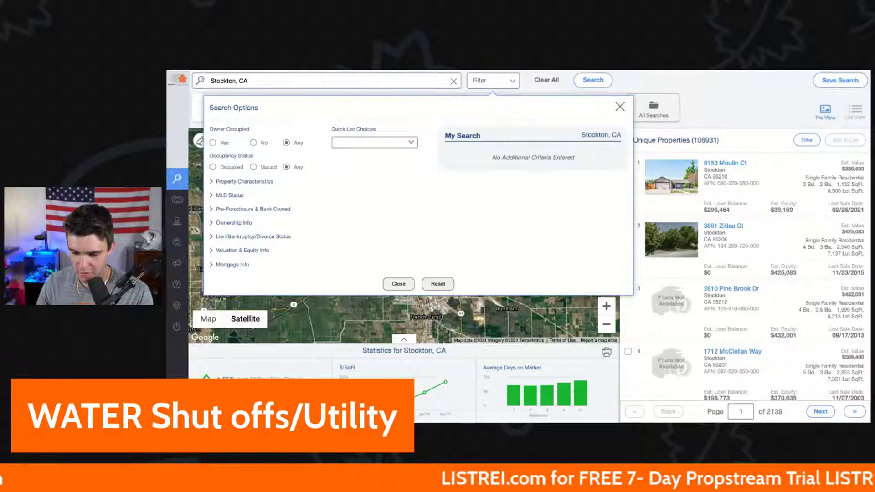
{"action": "mouse_move", "coordinate": [178, 146]}
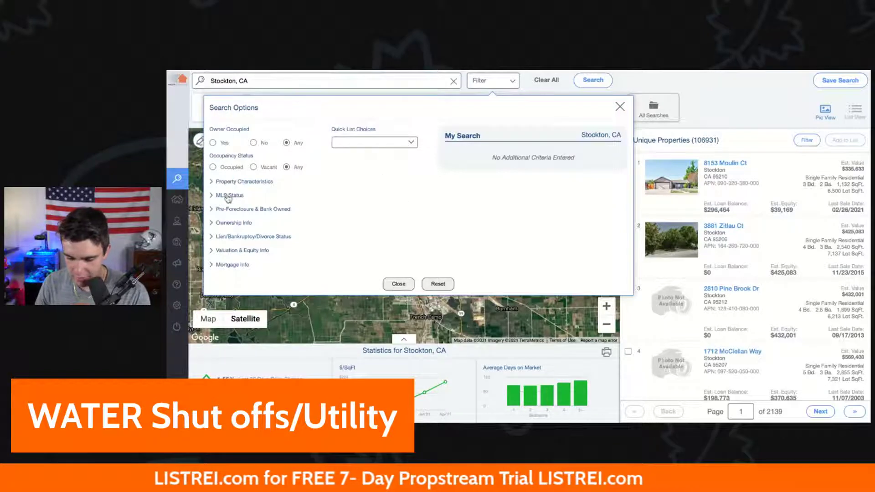
{"action": "left_click", "coordinate": [223, 185]}
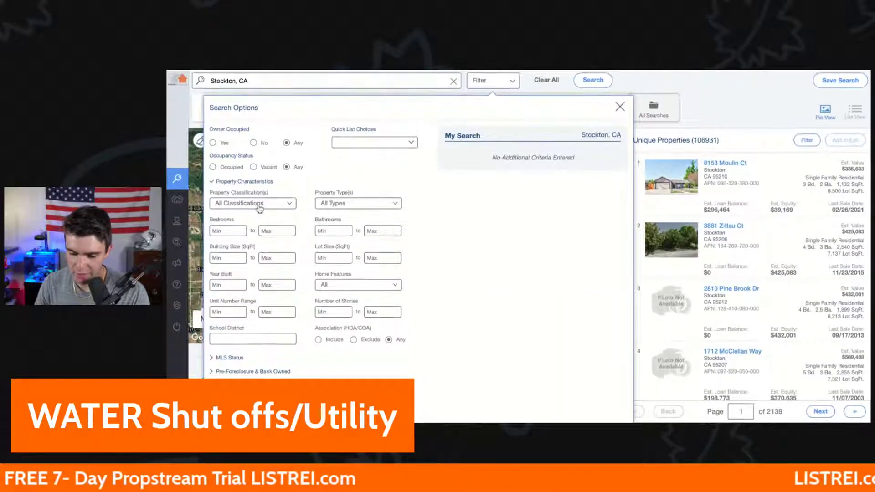
{"action": "left_click", "coordinate": [260, 206]}
{"action": "left_click", "coordinate": [249, 221]}
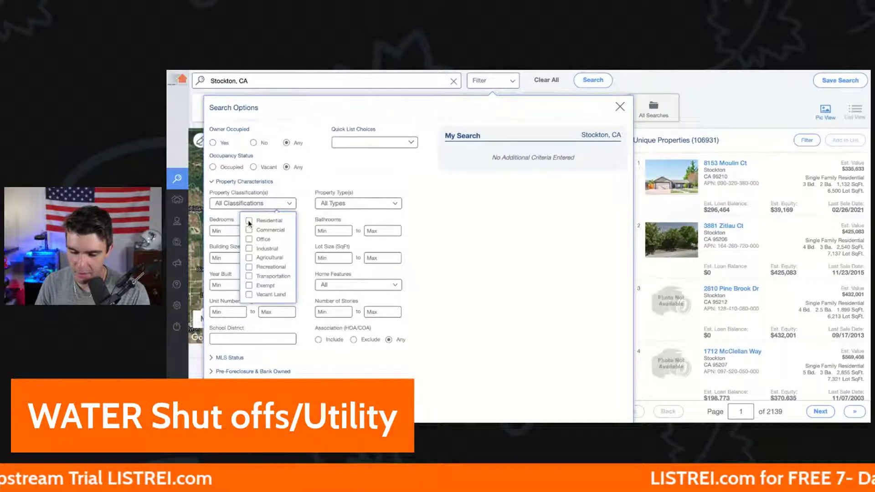
{"action": "left_click", "coordinate": [331, 171]}
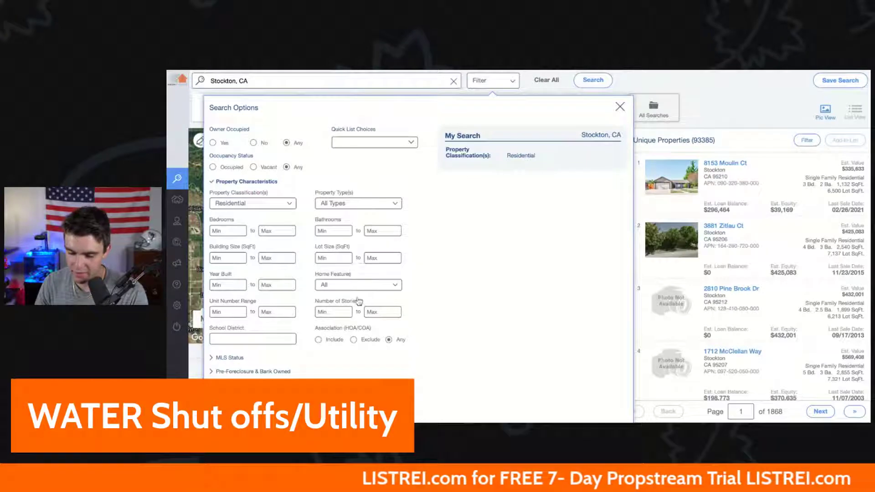
{"action": "left_click", "coordinate": [226, 358]}
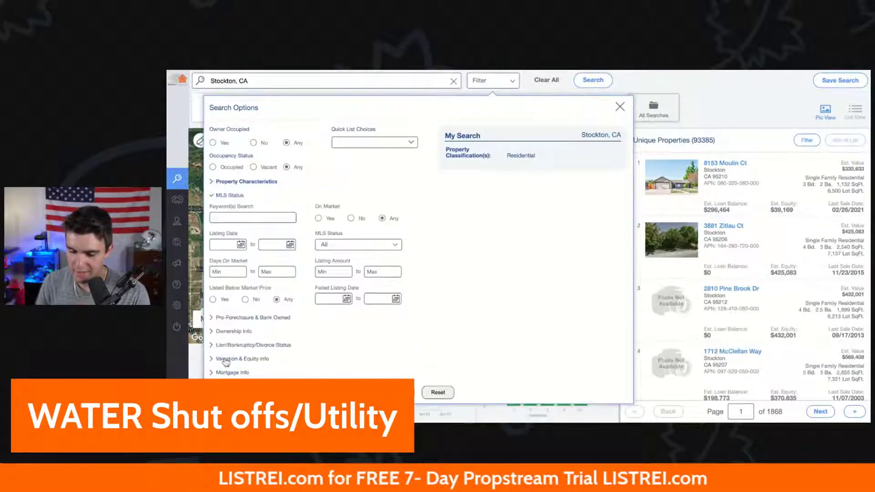
{"action": "left_click", "coordinate": [351, 219]}
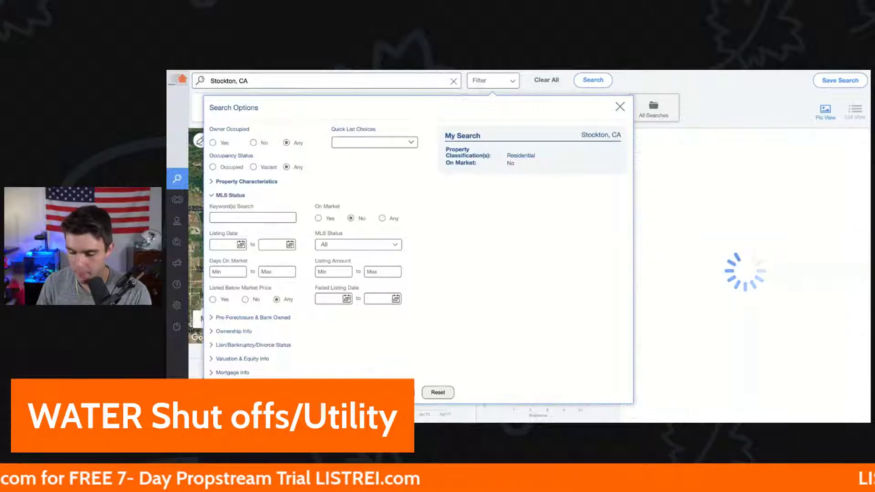
Restrict the Stockton search to the Individual, Mixed and Trust owner types
{"action": "left_click", "coordinate": [222, 318]}
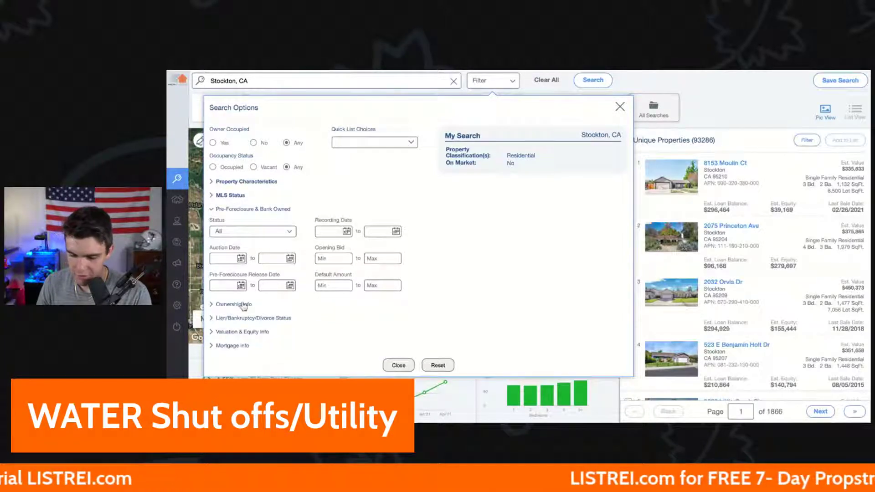
{"action": "left_click", "coordinate": [233, 304]}
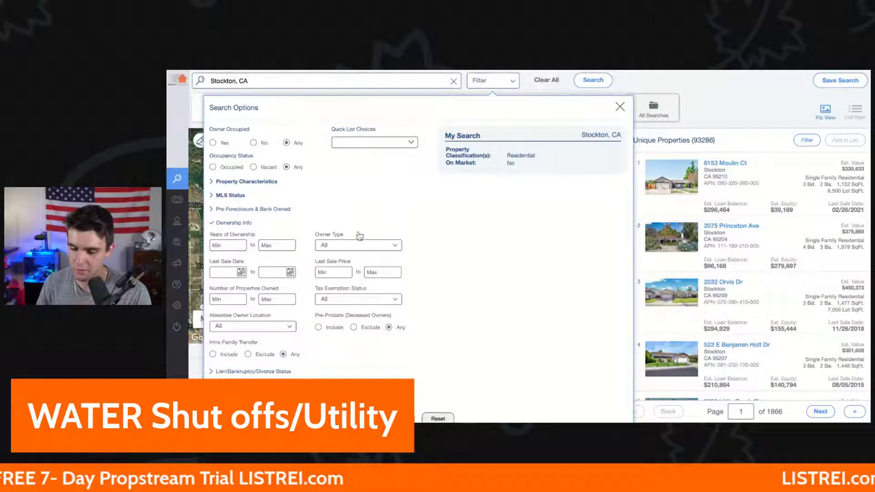
{"action": "left_click", "coordinate": [346, 247]}
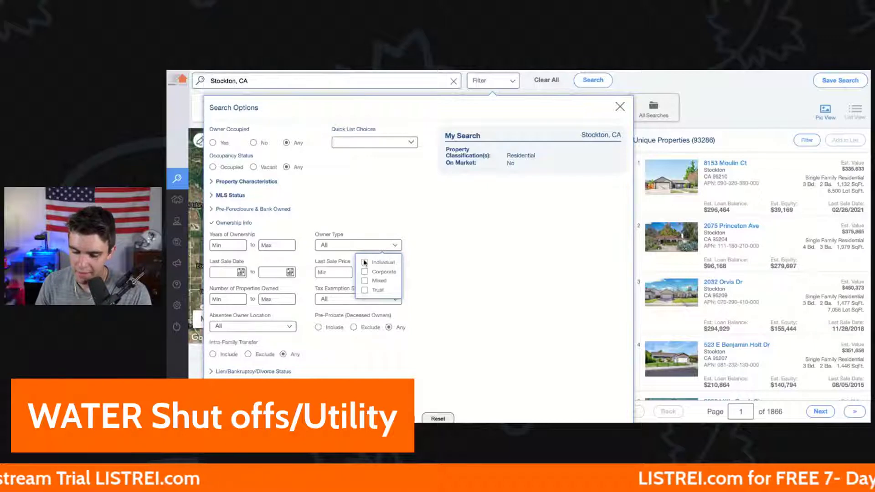
{"action": "left_click", "coordinate": [365, 280]}
{"action": "left_click", "coordinate": [365, 262]}
{"action": "left_click", "coordinate": [365, 289]}
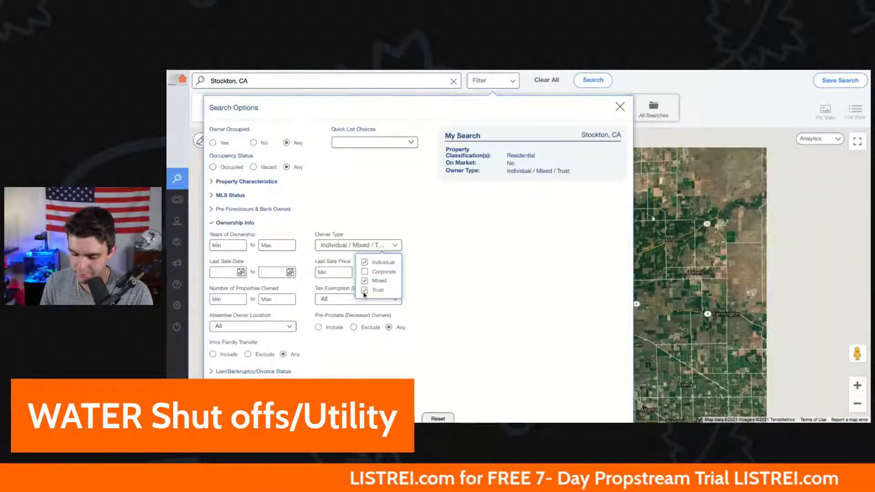
{"action": "left_click", "coordinate": [339, 197]}
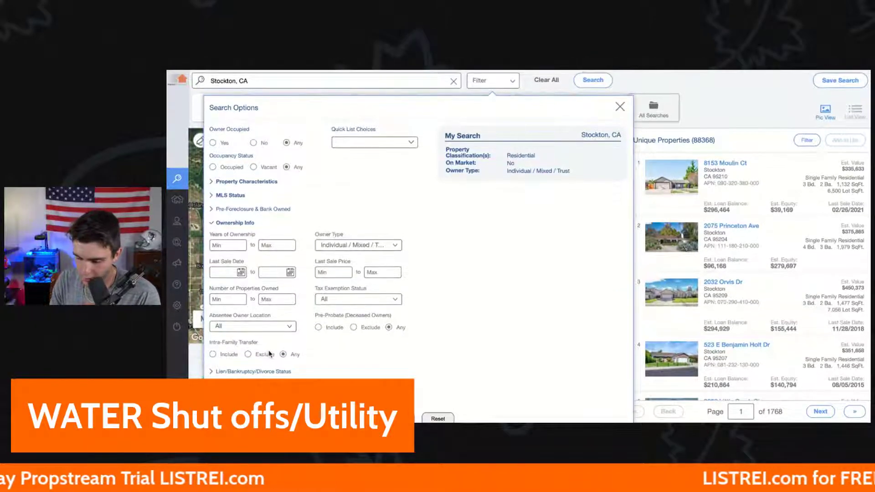
Try a maximum of 1 for the number of properties owned and clear that limit
{"action": "left_click", "coordinate": [264, 299]}
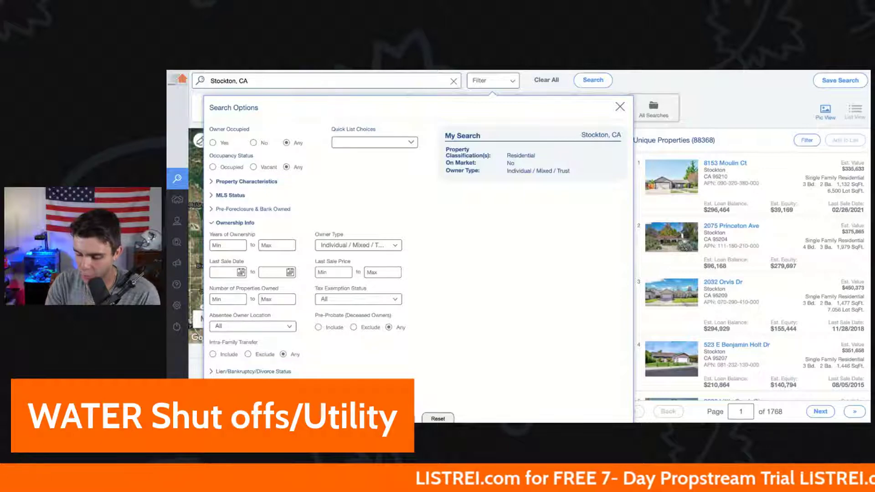
{"action": "type", "text": "1"}
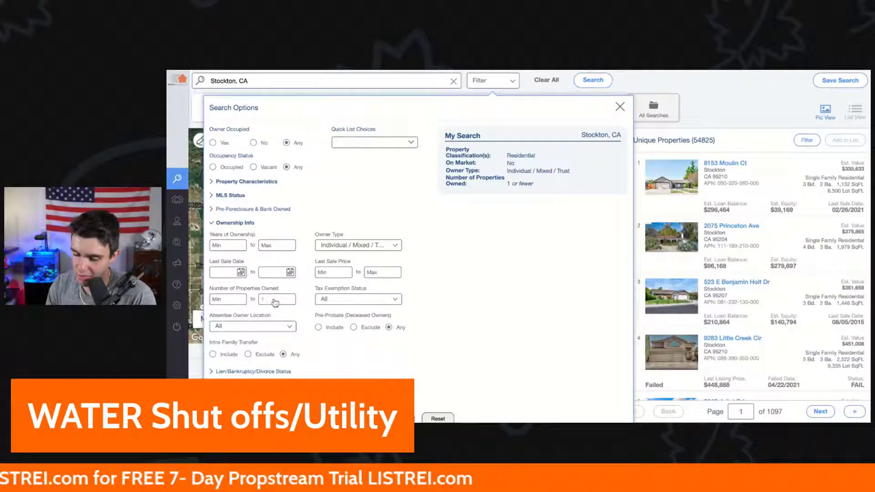
{"action": "key", "text": "BackSpace"}
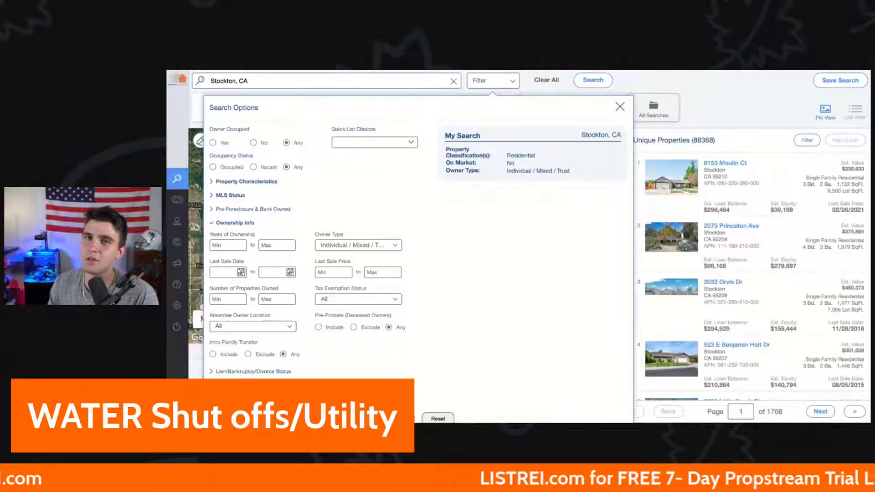
Review the quick target status choices and set the specific lien type to Utility Lien
{"action": "left_click", "coordinate": [266, 371]}
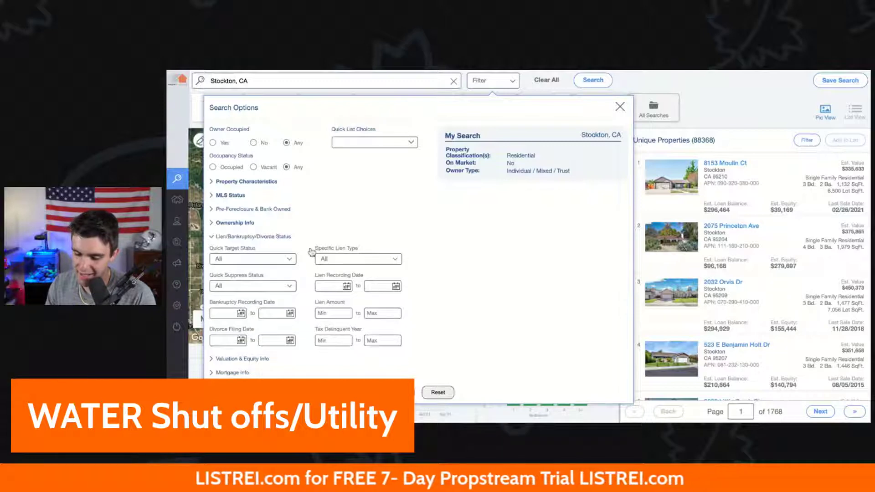
{"action": "left_click", "coordinate": [261, 260]}
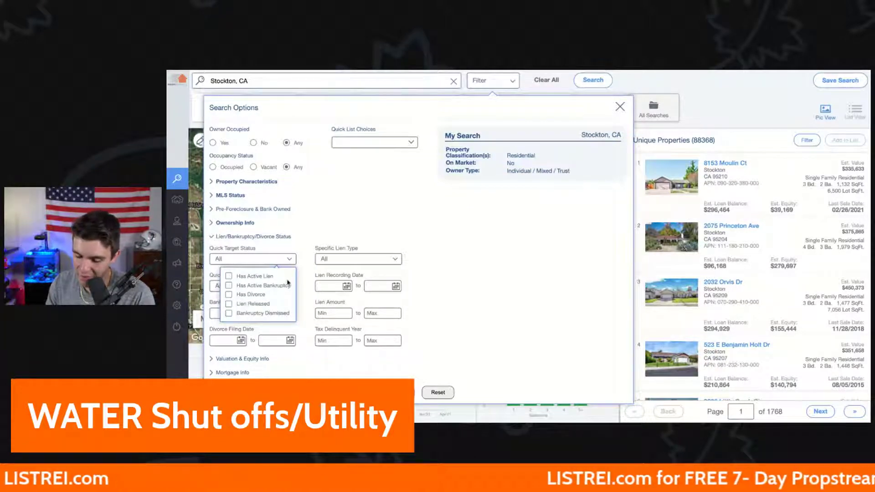
{"action": "left_click", "coordinate": [328, 264]}
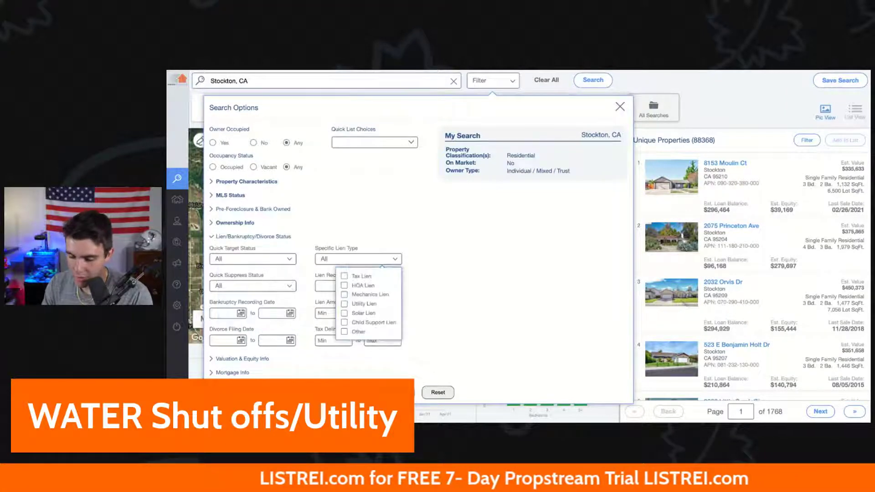
{"action": "left_click", "coordinate": [343, 304]}
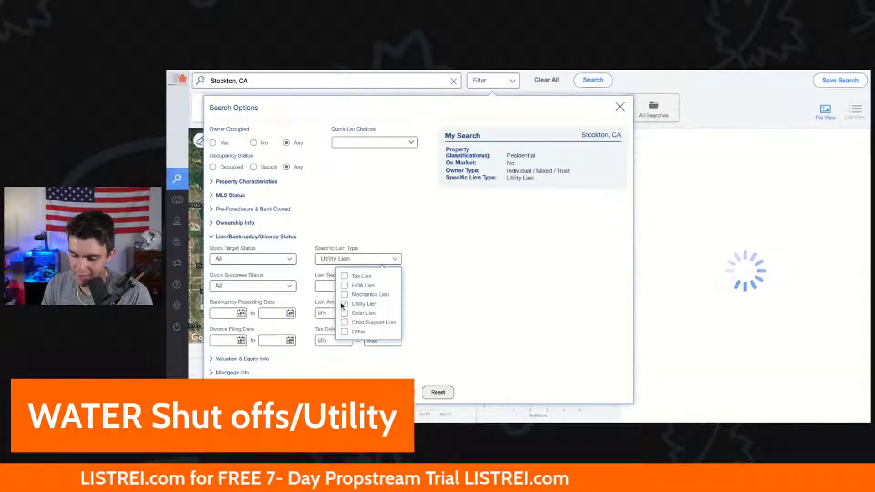
{"action": "left_click", "coordinate": [335, 241]}
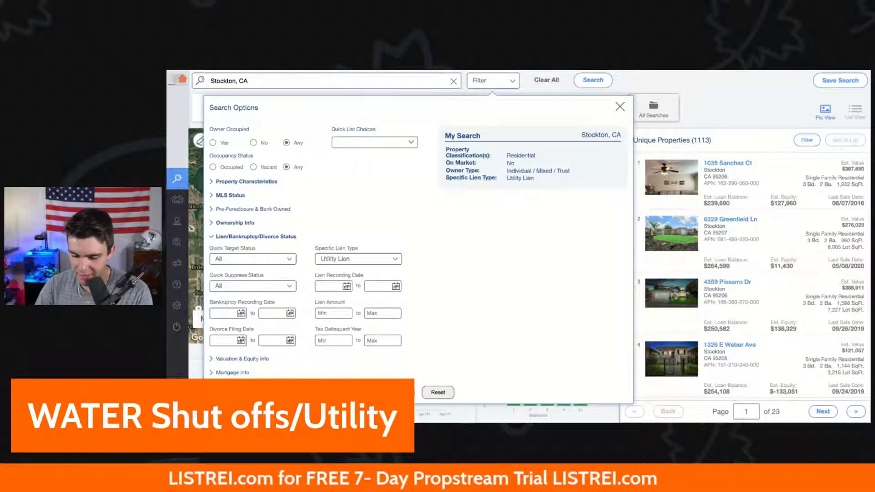
Limit the estimated property value to a range of 35,000 to 650,000
{"action": "left_click", "coordinate": [255, 359]}
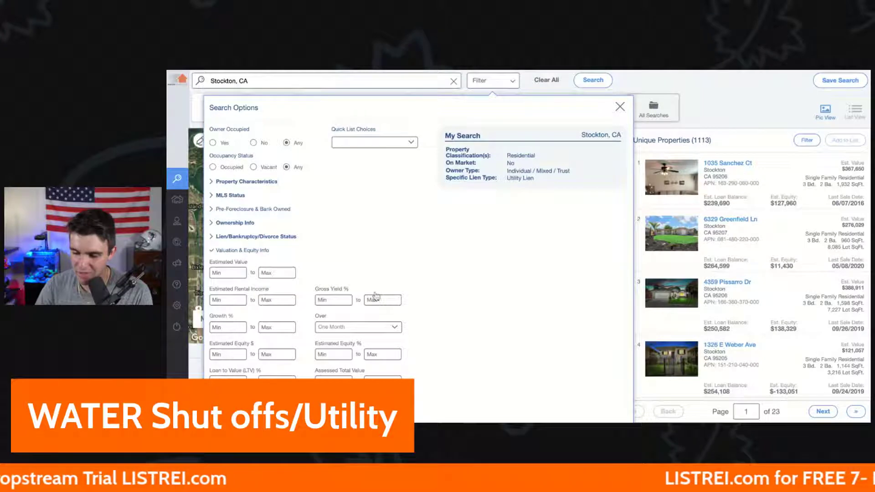
{"action": "left_click", "coordinate": [281, 272]}
{"action": "type", "text": "650,000"}
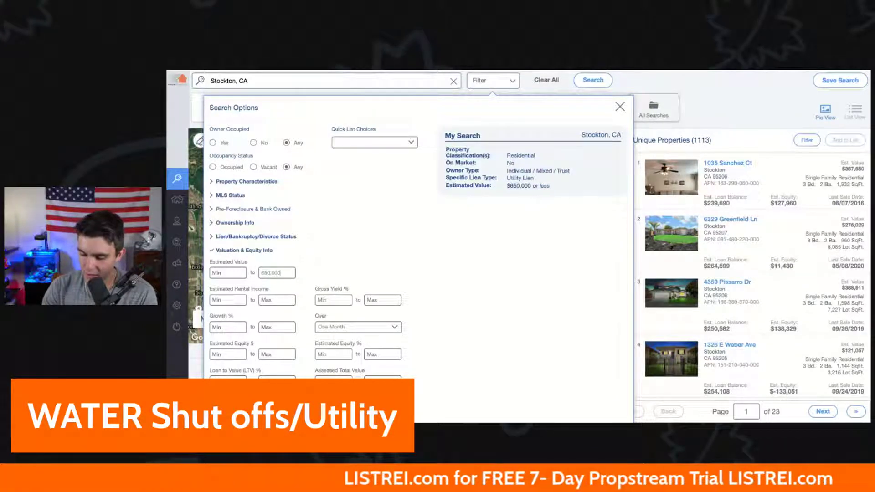
{"action": "left_click", "coordinate": [227, 273]}
{"action": "type", "text": "3"}
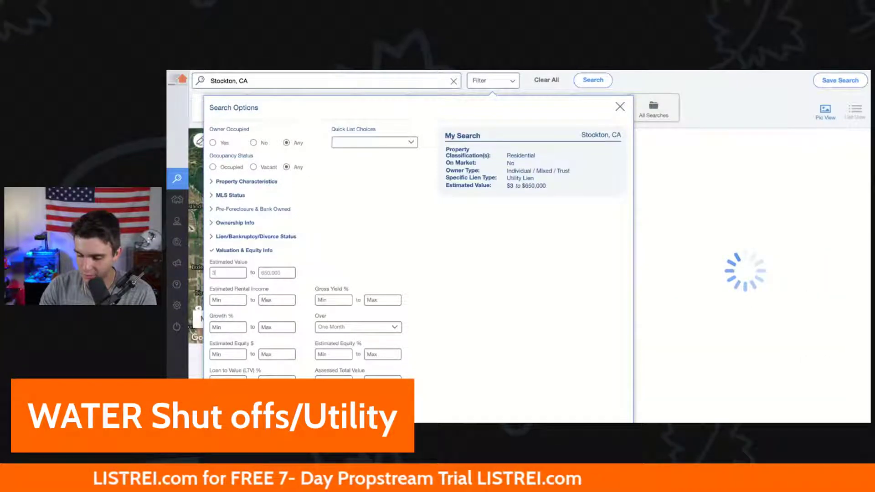
{"action": "type", "text": "50,000"}
{"action": "key", "text": "BackSpace"}
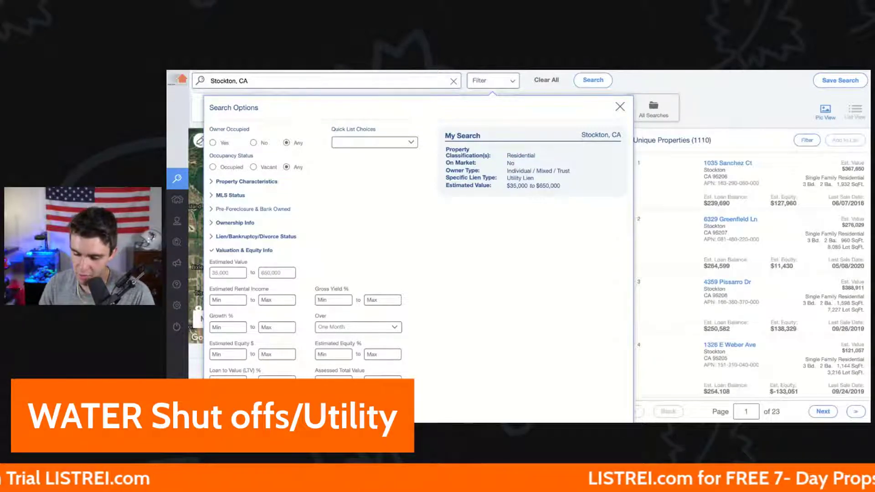
Set the minimum estimated equity to 30 percent and close the search options
{"action": "left_click", "coordinate": [324, 354]}
{"action": "type", "text": "40"}
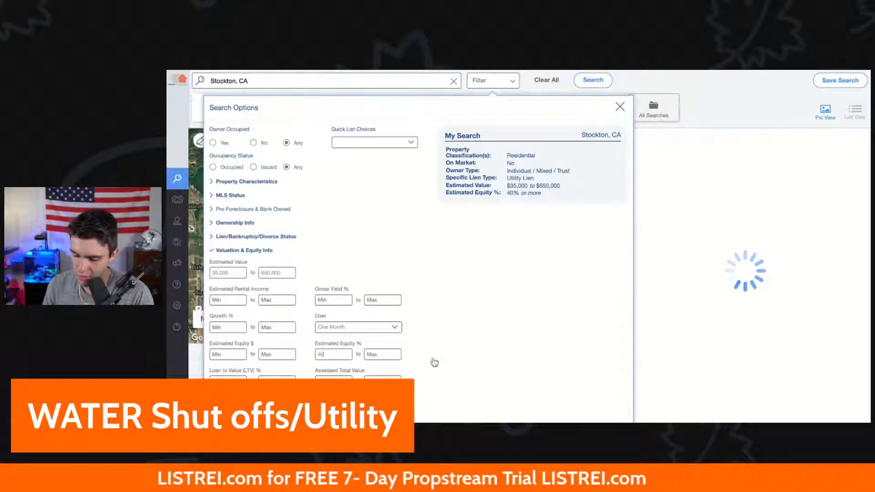
{"action": "double_click", "coordinate": [333, 356]}
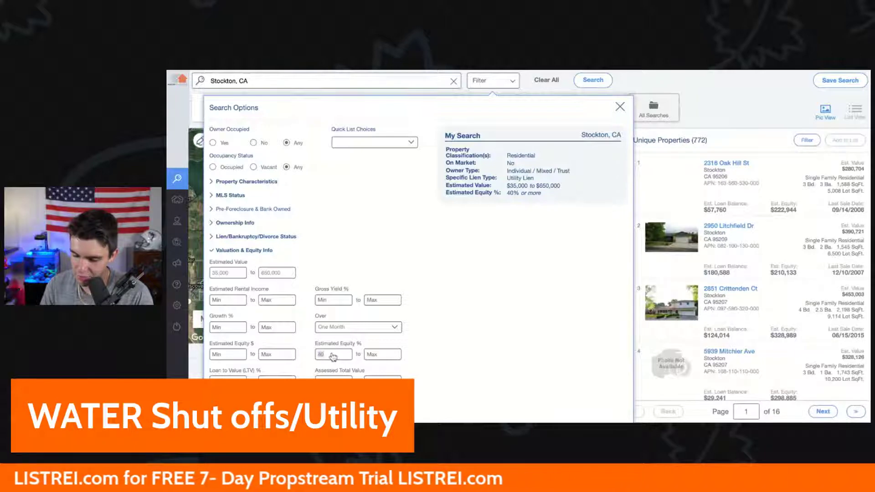
{"action": "type", "text": "3"}
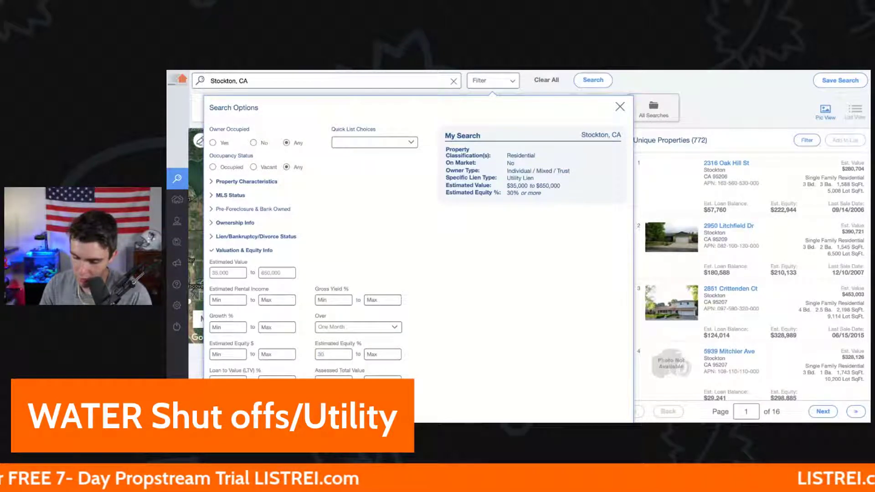
{"action": "left_click", "coordinate": [451, 380]}
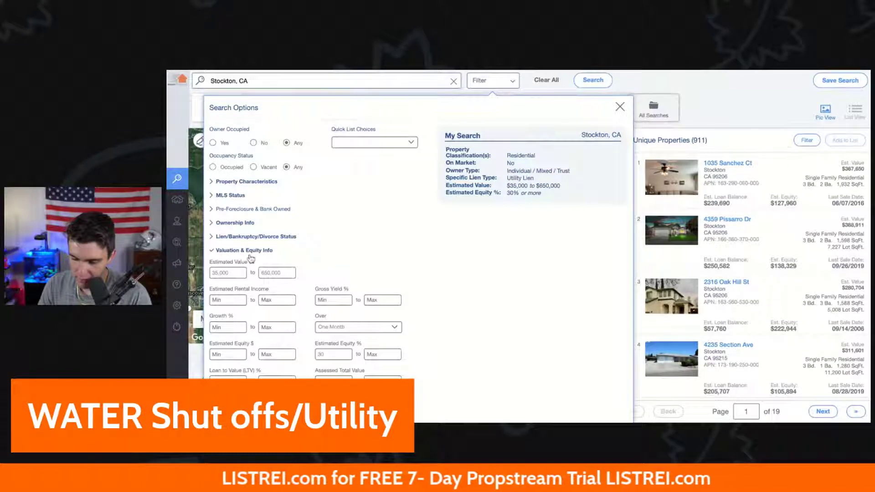
{"action": "left_click", "coordinate": [232, 251]}
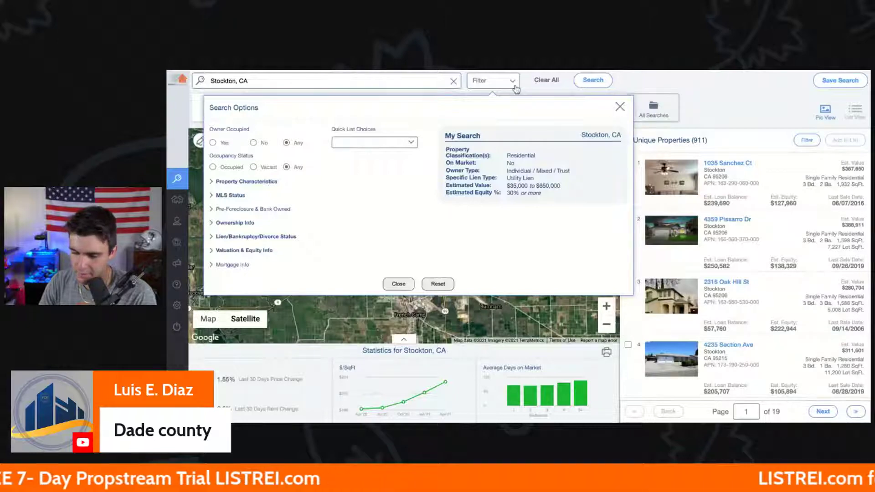
{"action": "left_click", "coordinate": [621, 107]}
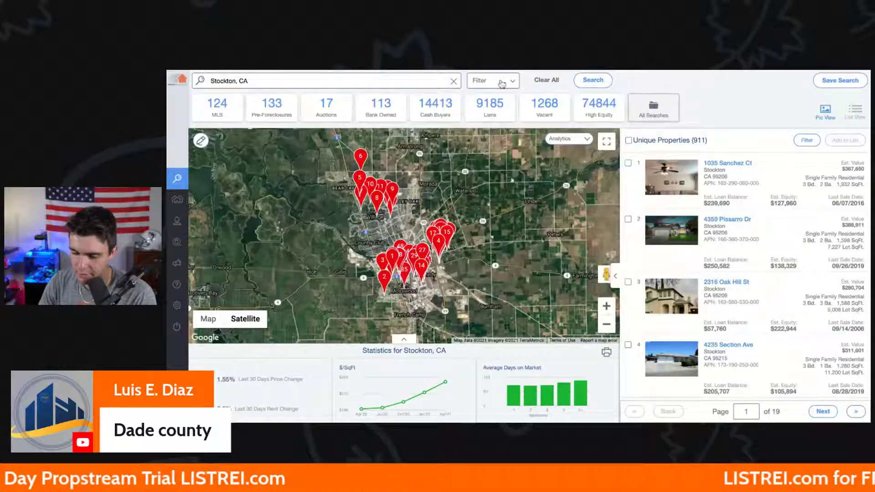
Clear the Stockton search with its filters and search for properties in Miami-Dade County, FL
{"action": "left_click", "coordinate": [540, 82]}
{"action": "left_click", "coordinate": [377, 81]}
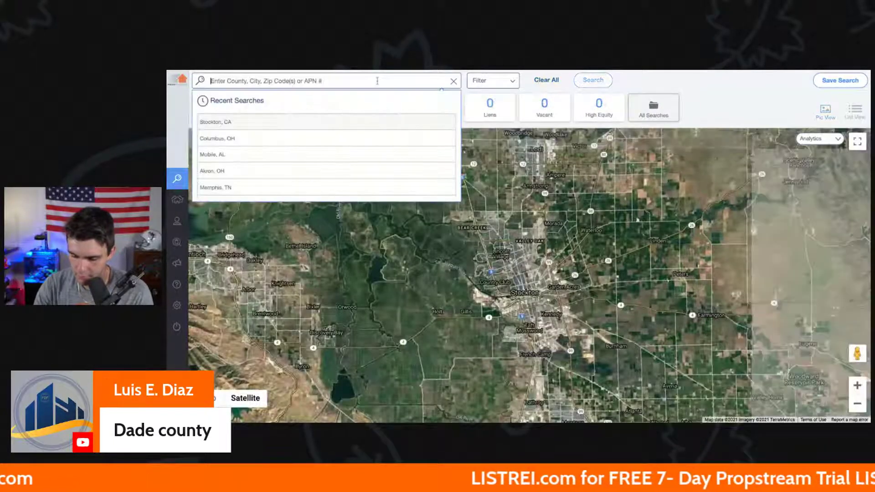
{"action": "type", "text": "miami dade"}
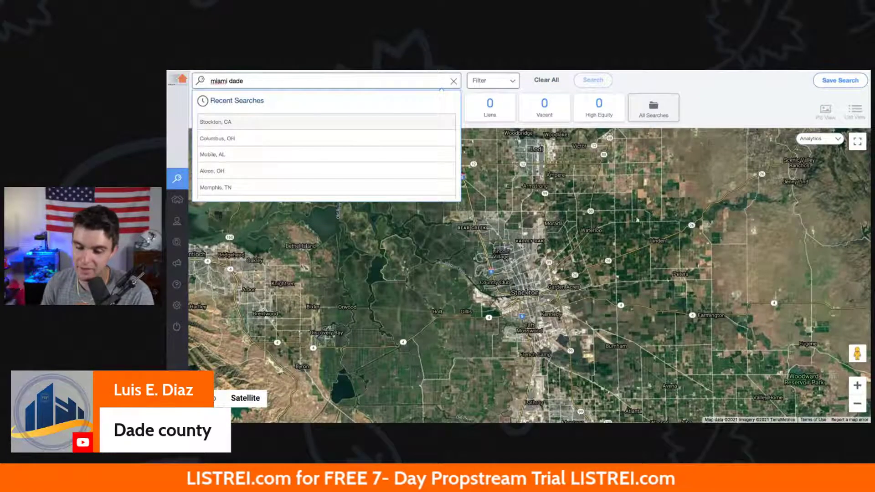
{"action": "left_click", "coordinate": [338, 105]}
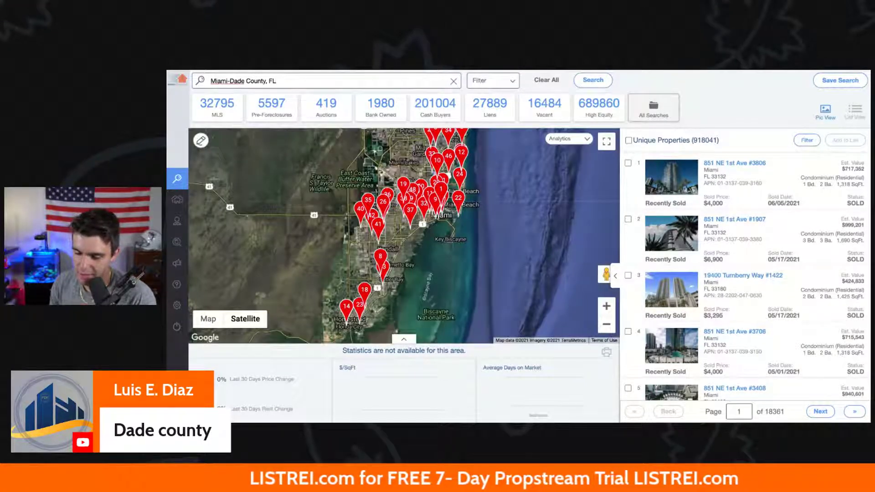
Filter the Miami-Dade search to the Residential property classification
{"action": "left_click", "coordinate": [493, 81]}
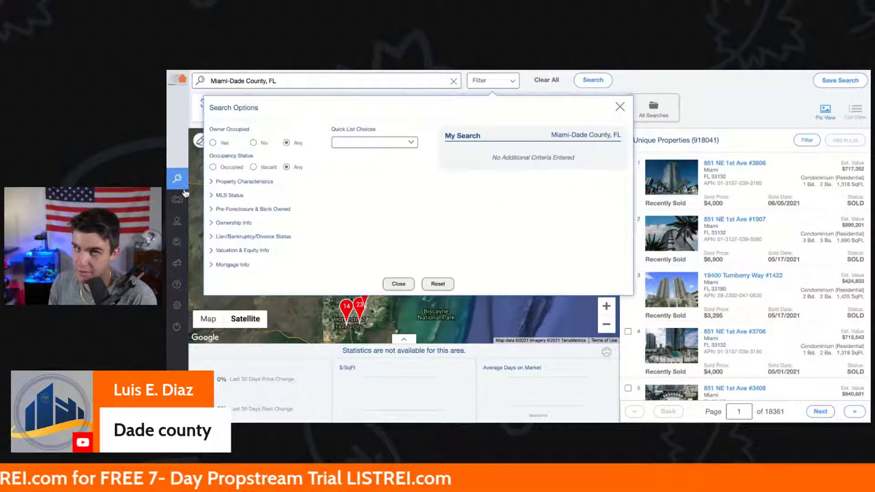
{"action": "left_click", "coordinate": [238, 181]}
{"action": "left_click", "coordinate": [242, 204]}
{"action": "left_click", "coordinate": [248, 221]}
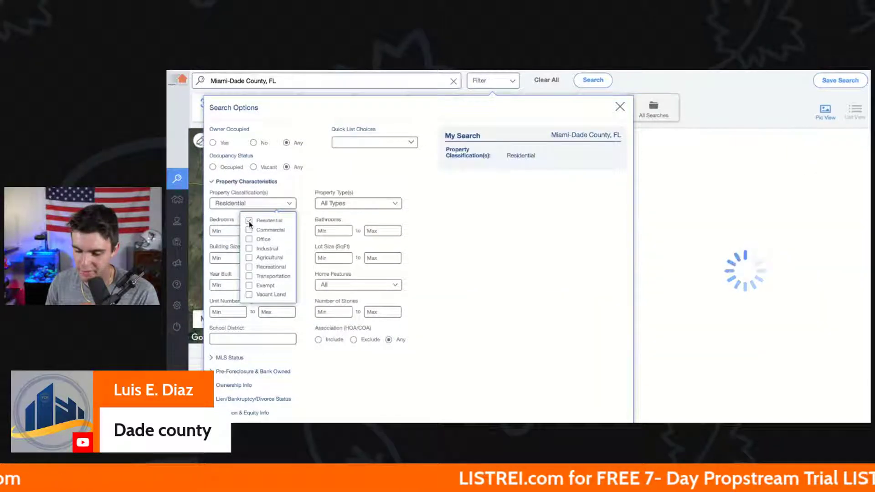
Select the property types Single Family, Condo/Townhouse, Multi-Family 2-4, Multi-Family 5+, Duplex (2 units) and Condominium (Residential) for the Miami-Dade search
{"action": "left_click", "coordinate": [337, 204]}
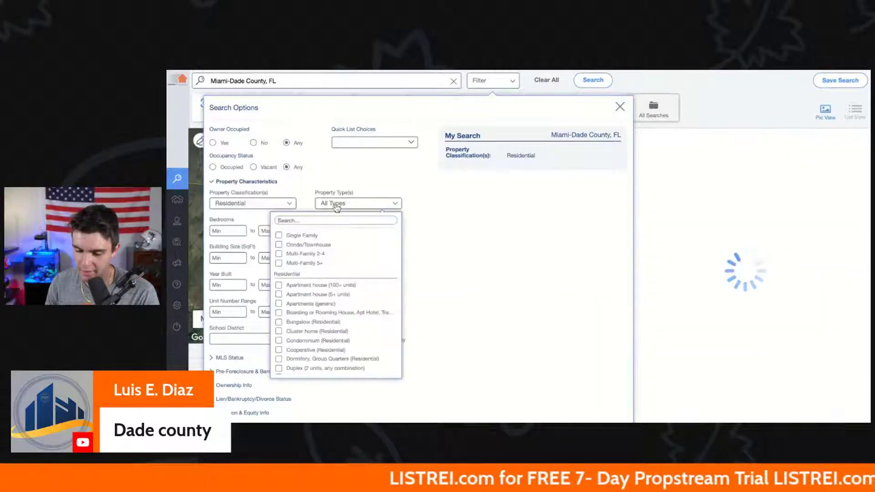
{"action": "left_click", "coordinate": [279, 264]}
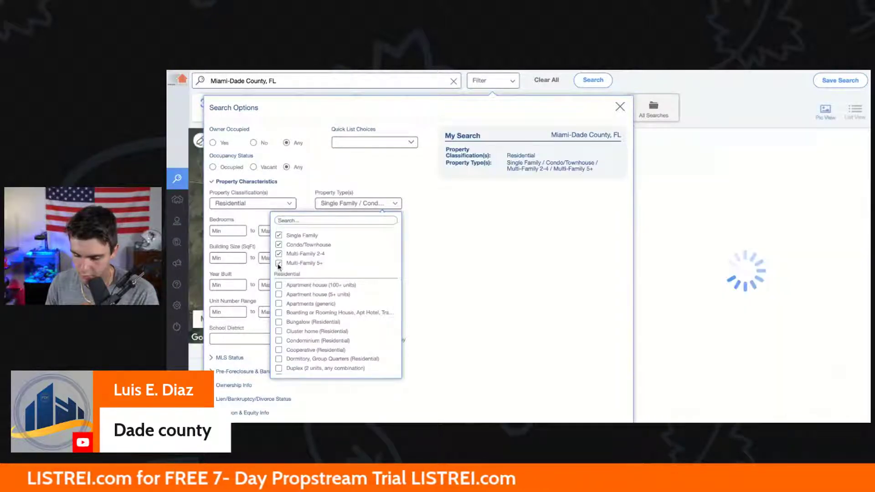
{"action": "scroll", "coordinate": [293, 358], "scroll_direction": "down", "scroll_amount": 1}
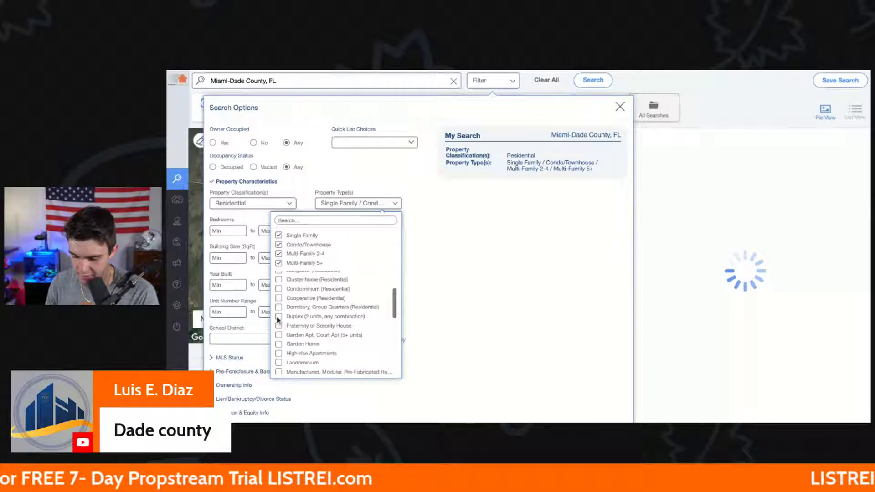
{"action": "left_click", "coordinate": [277, 316]}
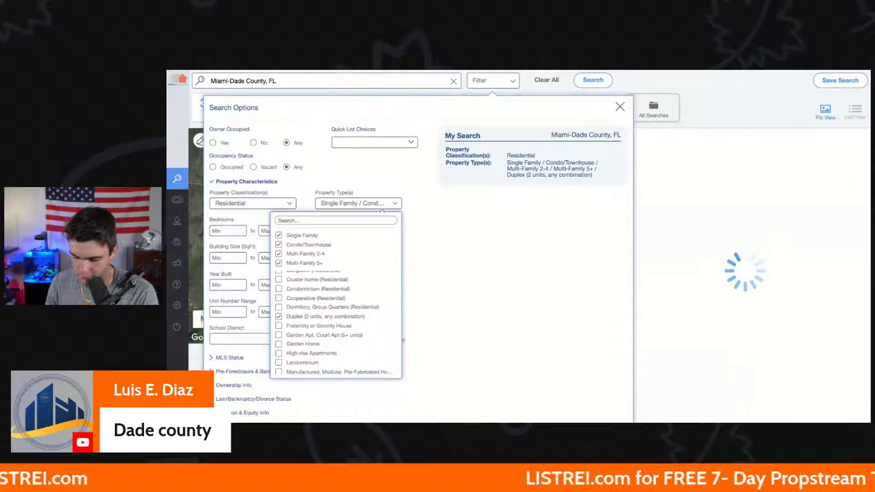
{"action": "left_click", "coordinate": [279, 289]}
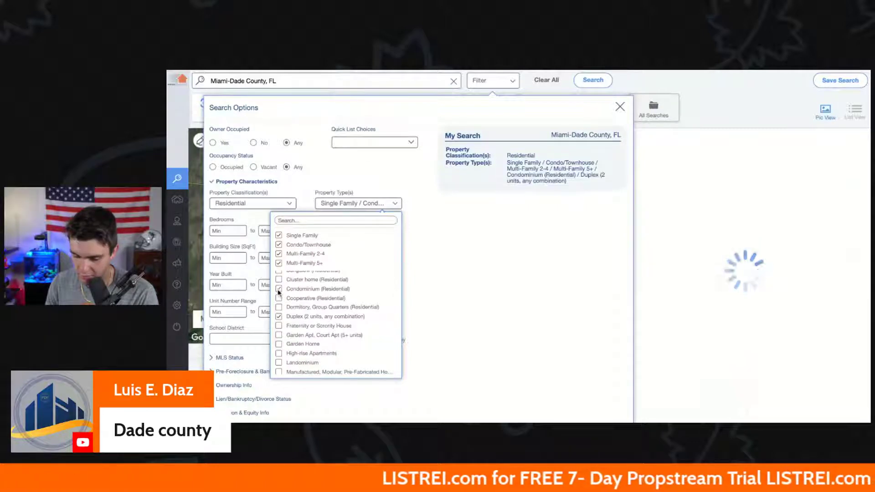
Add Quadruplex (4 units) and Triplex (3 units) to the selected property types
{"action": "scroll", "coordinate": [327, 324], "scroll_direction": "down", "scroll_amount": 4}
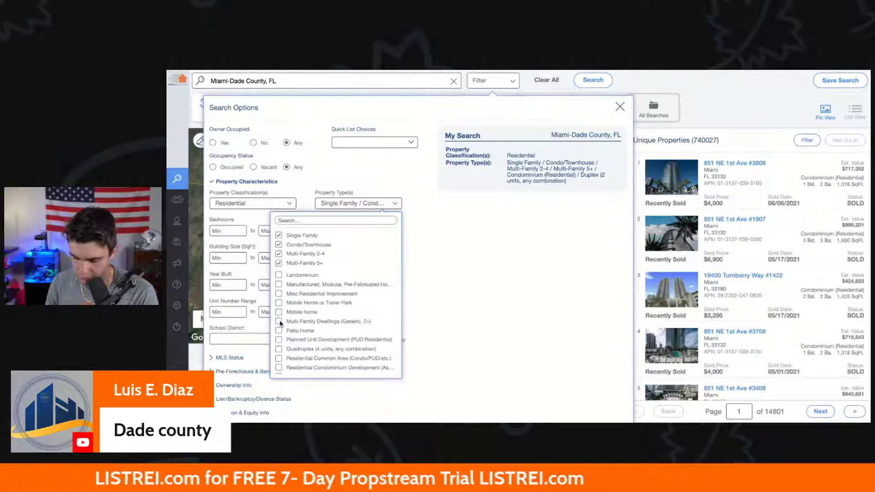
{"action": "scroll", "coordinate": [280, 323], "scroll_direction": "down", "scroll_amount": 5}
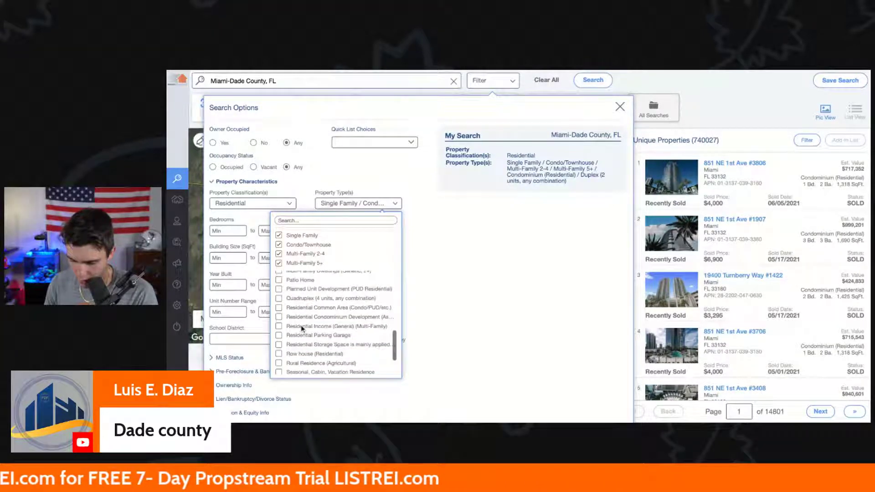
{"action": "left_click", "coordinate": [279, 298]}
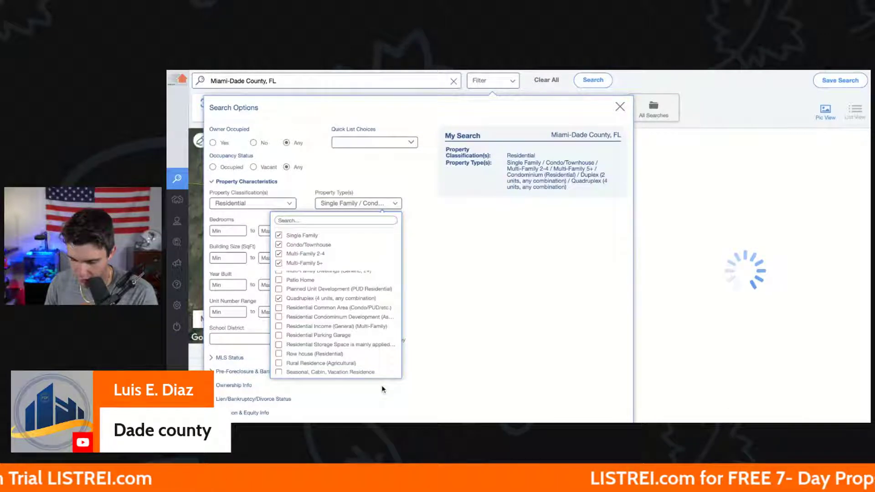
{"action": "left_click", "coordinate": [417, 399]}
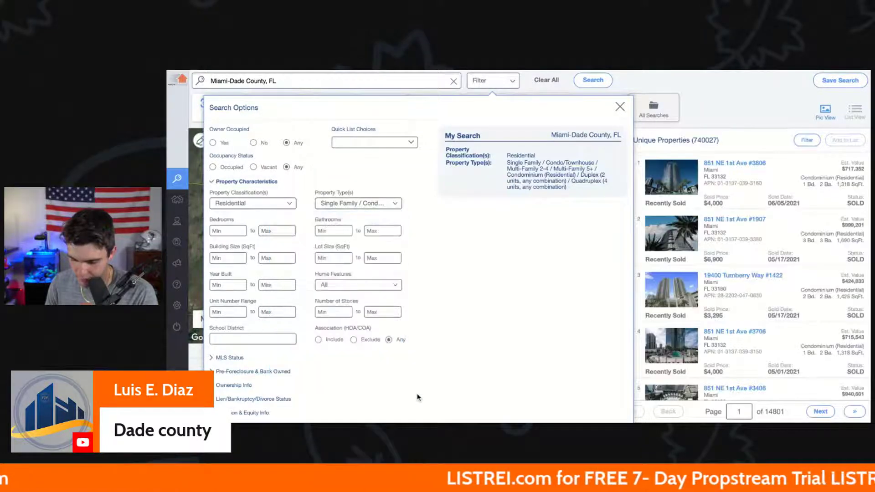
{"action": "left_click", "coordinate": [365, 203]}
{"action": "scroll", "coordinate": [363, 267], "scroll_direction": "down", "scroll_amount": 2}
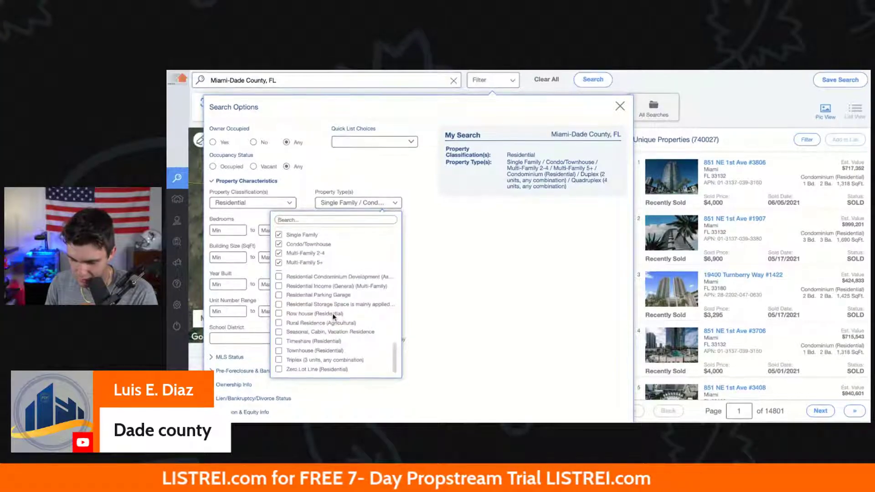
{"action": "left_click", "coordinate": [278, 362]}
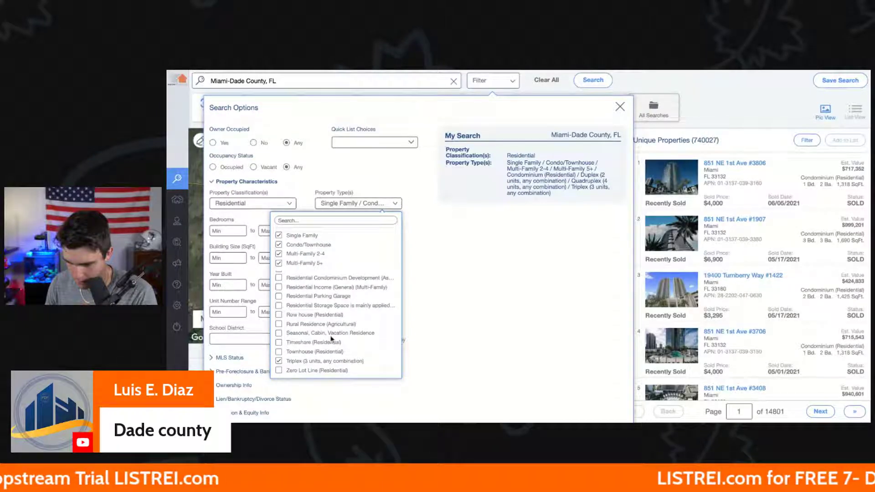
{"action": "left_click", "coordinate": [418, 314]}
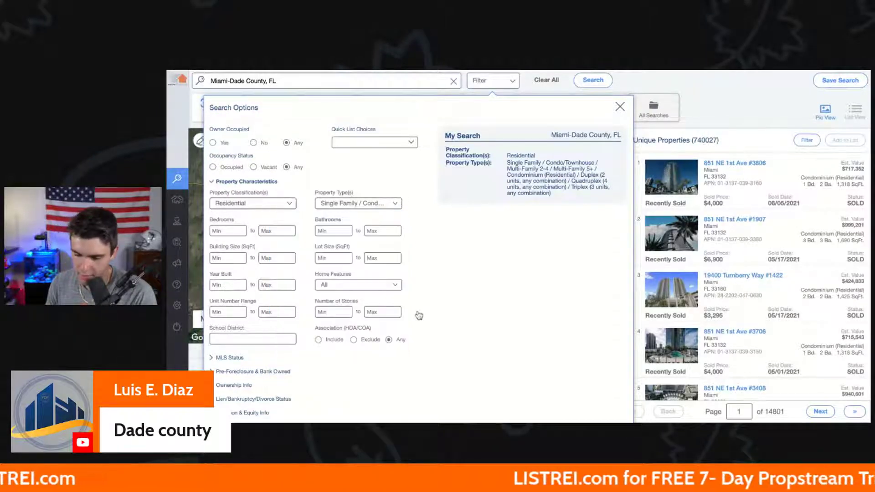
Limit the MLS status to properties not on the market and look through the pre-foreclosure and ownership filters
{"action": "left_click", "coordinate": [226, 358]}
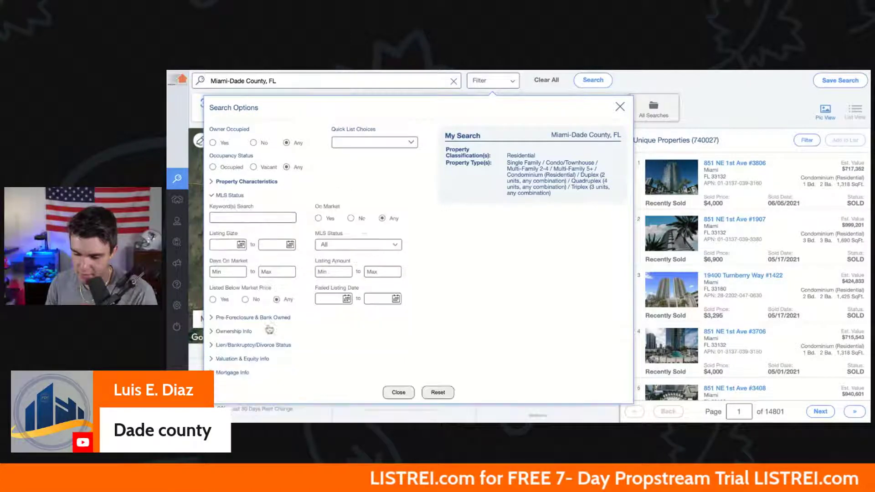
{"action": "left_click", "coordinate": [350, 219]}
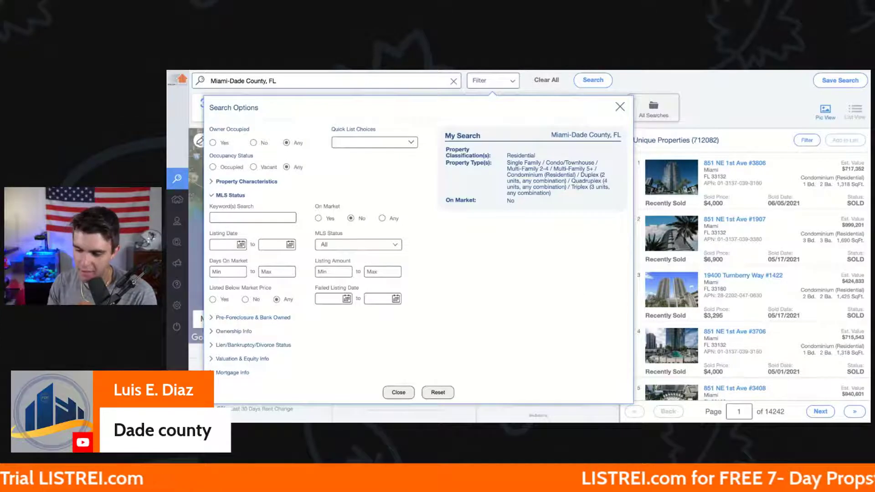
{"action": "left_click", "coordinate": [231, 318]}
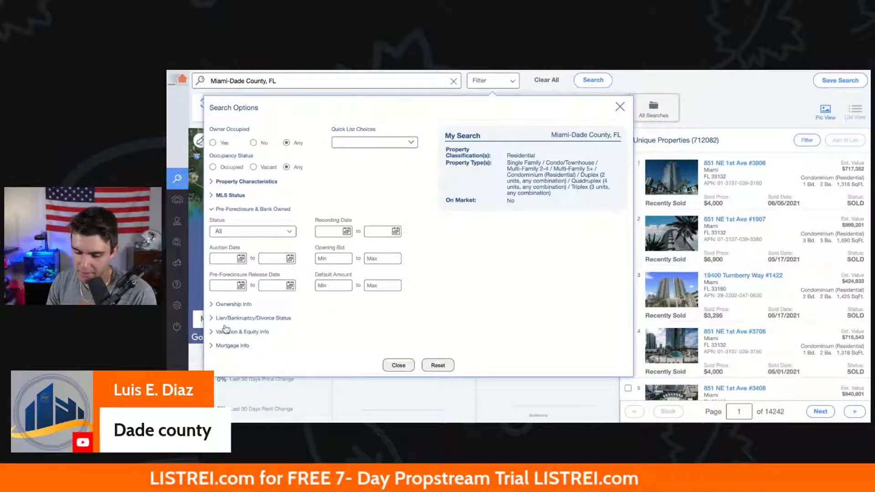
{"action": "left_click", "coordinate": [220, 304]}
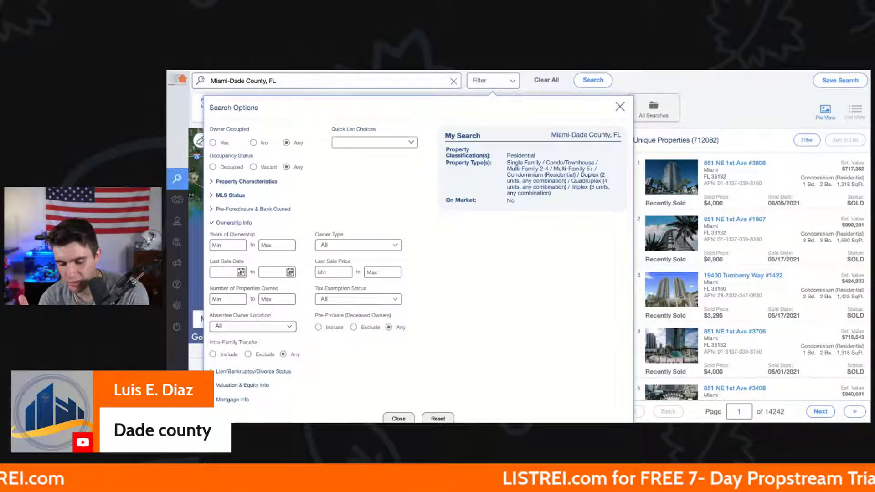
Set the specific lien type to Other and open the valuation and equity filters
{"action": "left_click", "coordinate": [241, 373]}
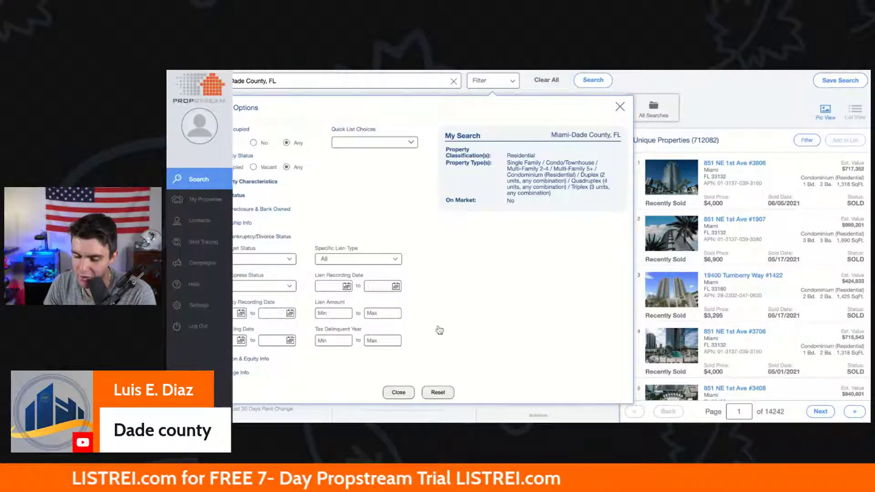
{"action": "left_click", "coordinate": [339, 259]}
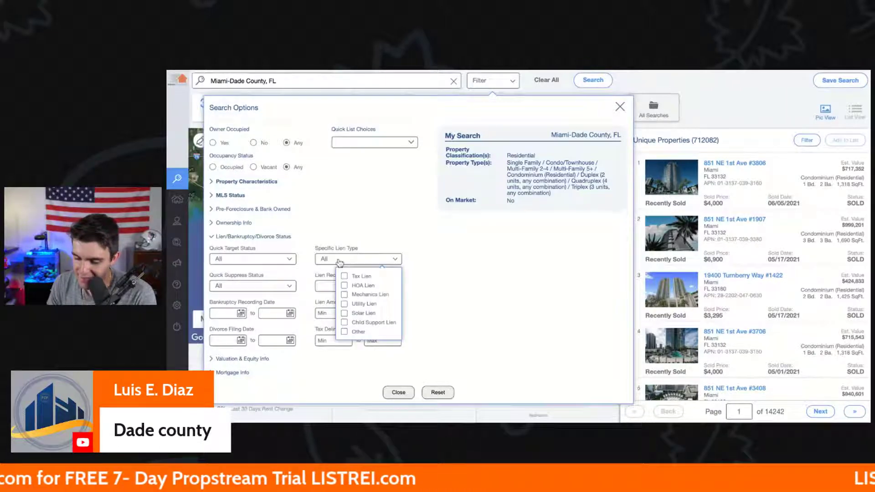
{"action": "left_click", "coordinate": [344, 332]}
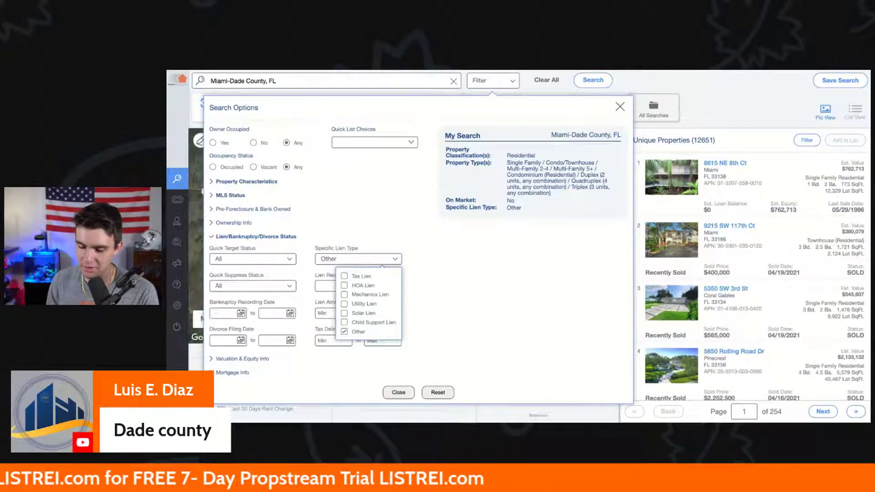
{"action": "left_click", "coordinate": [253, 359]}
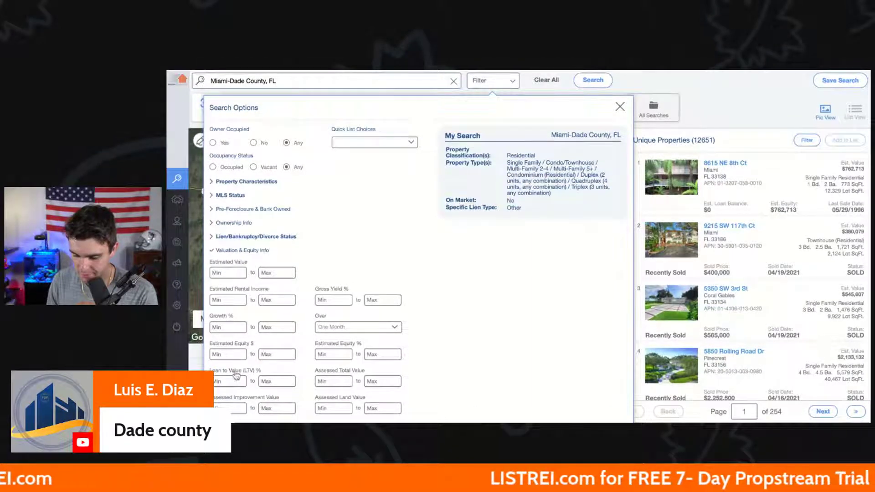
{"action": "type", "text": "60"}
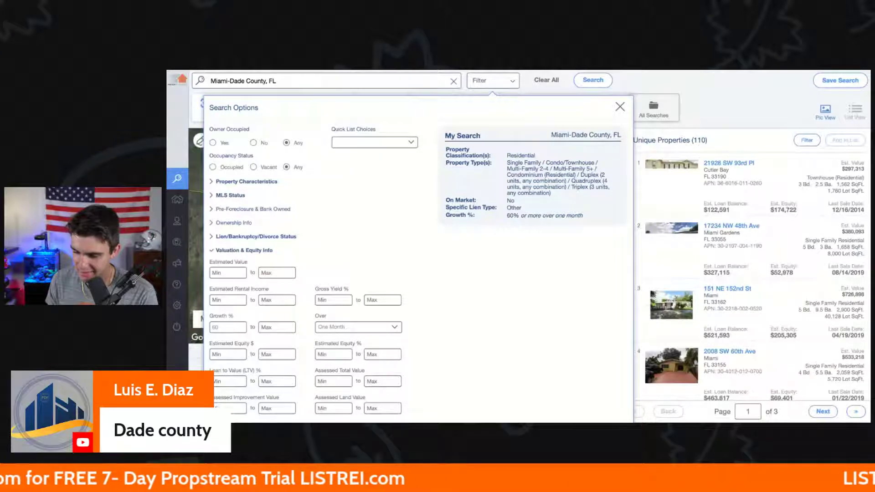
{"action": "scroll", "coordinate": [272, 313], "scroll_direction": "down", "scroll_amount": 1}
{"action": "scroll", "coordinate": [273, 313], "scroll_direction": "up", "scroll_amount": 1}
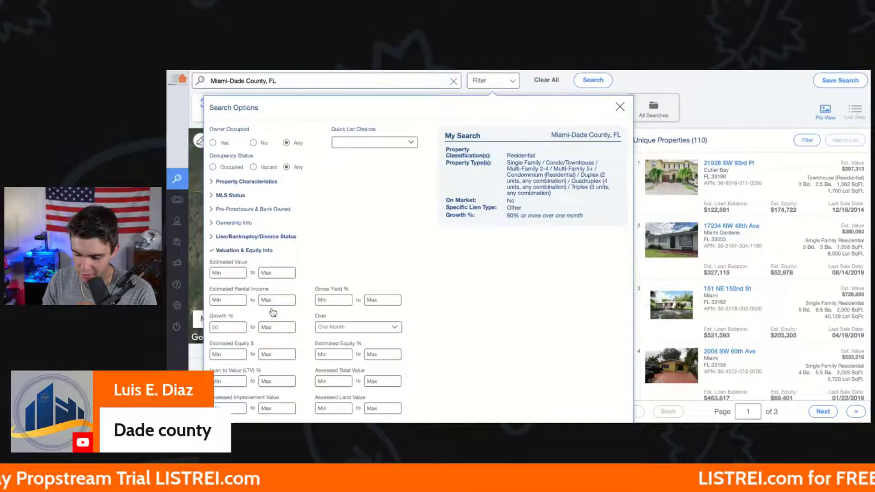
{"action": "double_click", "coordinate": [230, 327]}
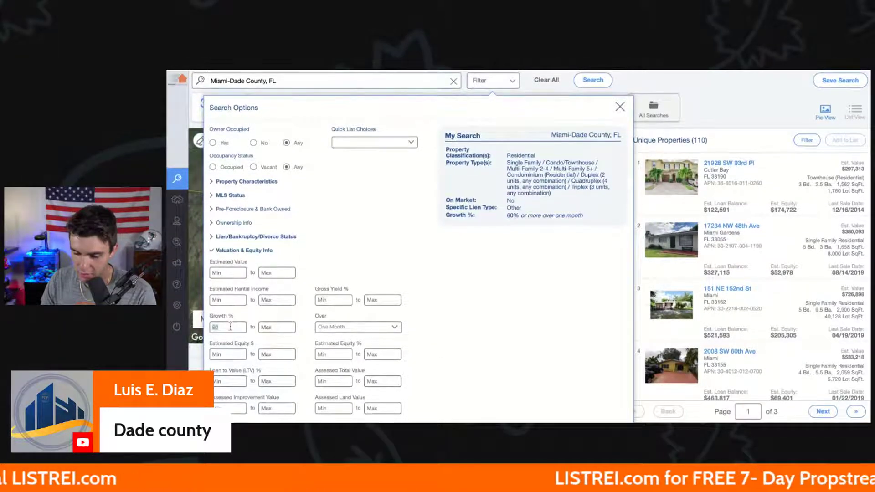
{"action": "key", "text": "BackSpace"}
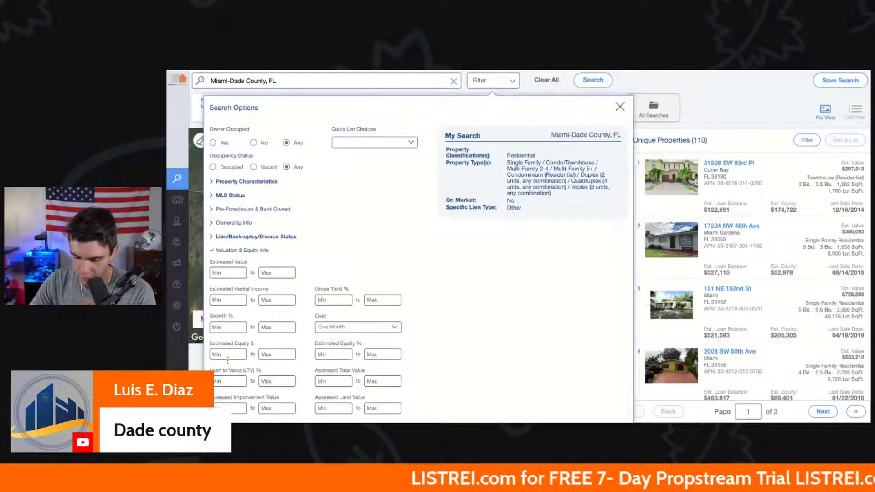
Set the minimum estimated equity to 60 percent, limit the estimated value to 25,000 to 600,000, and close the search options
{"action": "left_click", "coordinate": [333, 355]}
{"action": "type", "text": "60"}
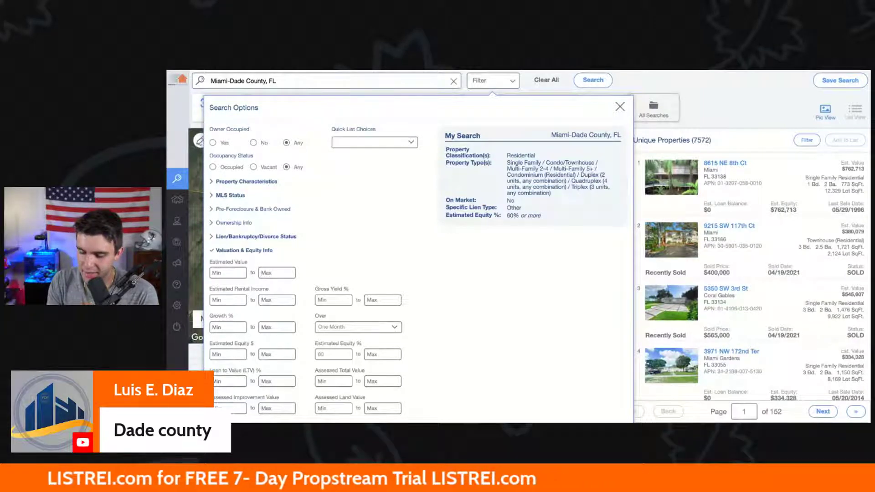
{"action": "type", "text": "600,000"}
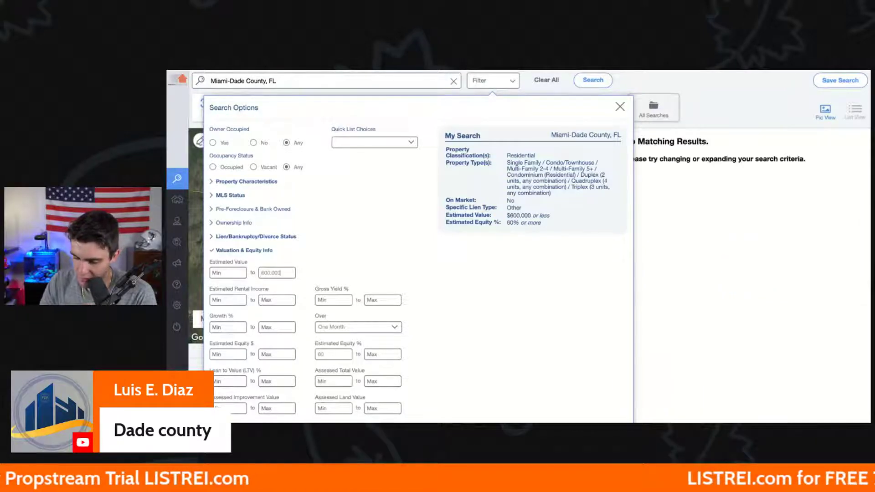
{"action": "left_click", "coordinate": [222, 276]}
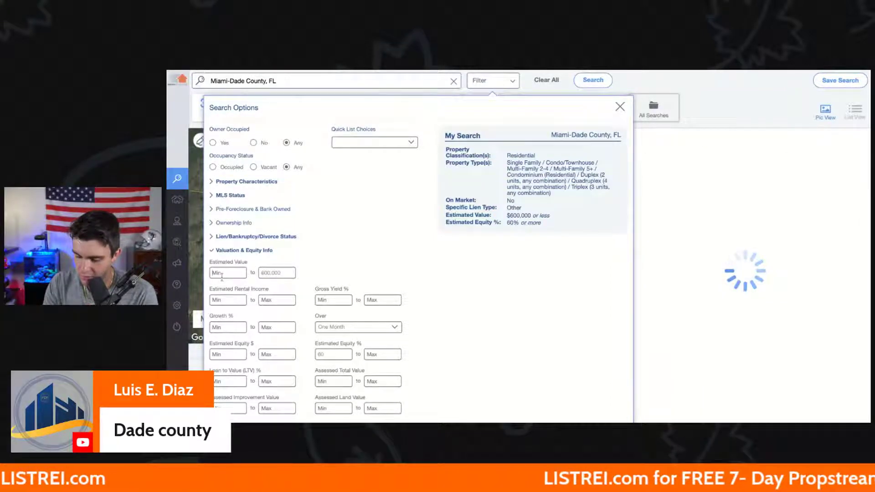
{"action": "type", "text": "25,000"}
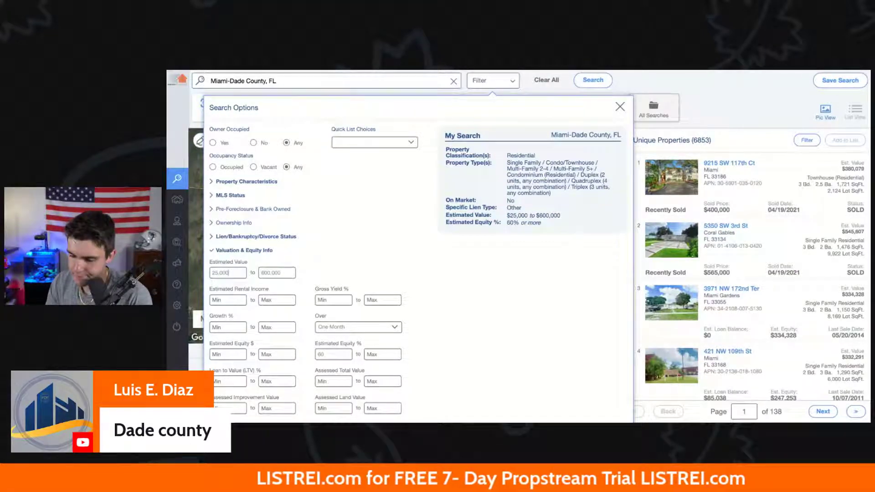
{"action": "left_click", "coordinate": [351, 277]}
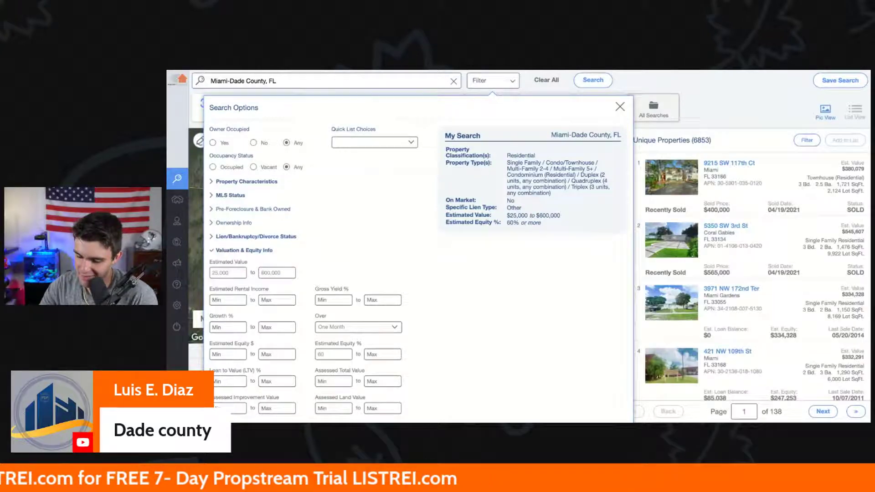
{"action": "scroll", "coordinate": [518, 246], "scroll_direction": "down", "scroll_amount": 1}
{"action": "scroll", "coordinate": [254, 251], "scroll_direction": "up", "scroll_amount": 1}
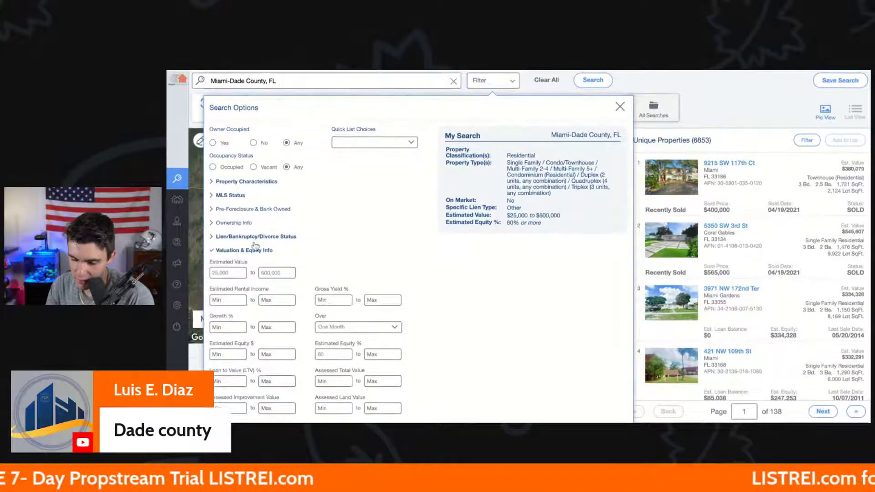
{"action": "left_click", "coordinate": [619, 107]}
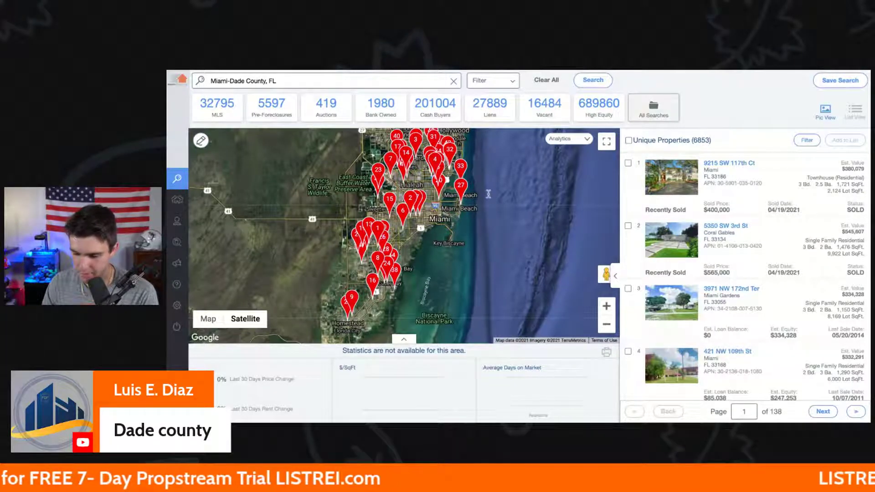
Browse the first page of Miami-Dade results and open the details of property number 49
{"action": "scroll", "coordinate": [771, 286], "scroll_direction": "down", "scroll_amount": 7}
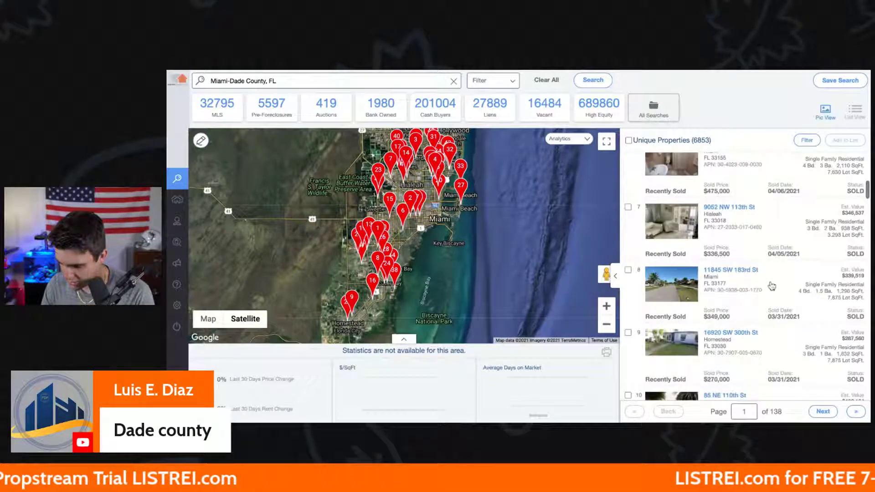
{"action": "scroll", "coordinate": [771, 286], "scroll_direction": "down", "scroll_amount": 7}
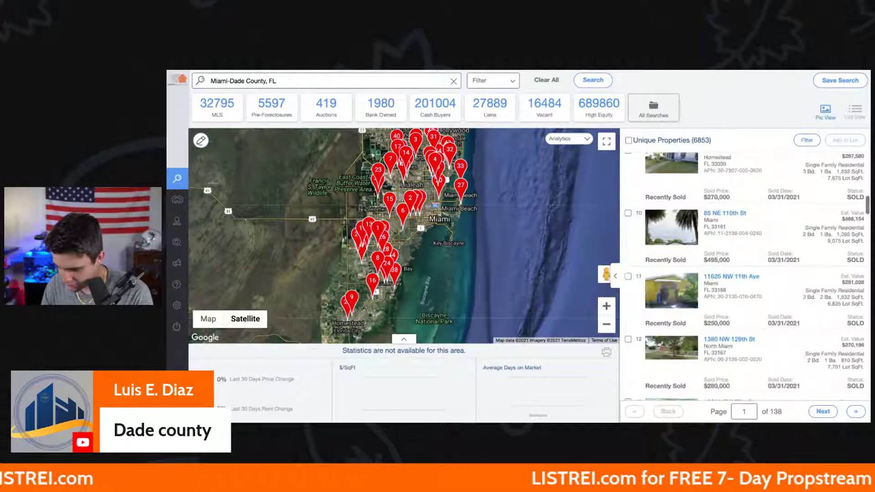
{"action": "scroll", "coordinate": [743, 273], "scroll_direction": "down", "scroll_amount": 20}
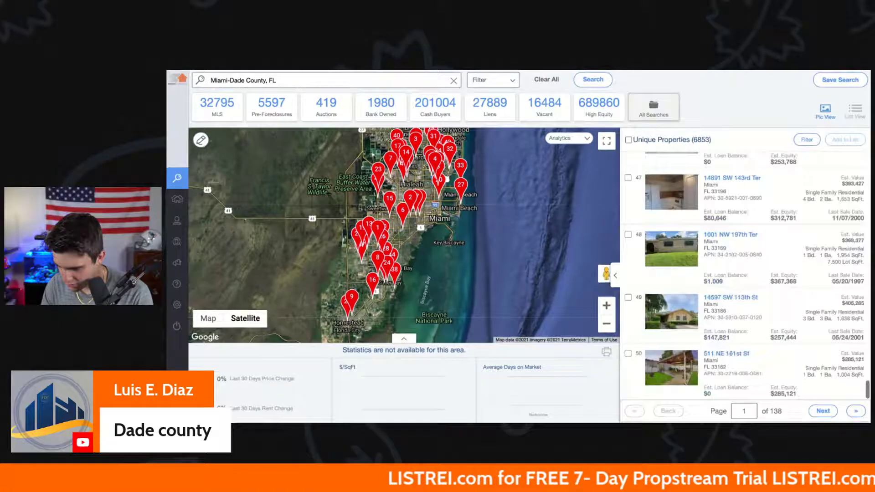
{"action": "left_click", "coordinate": [724, 298]}
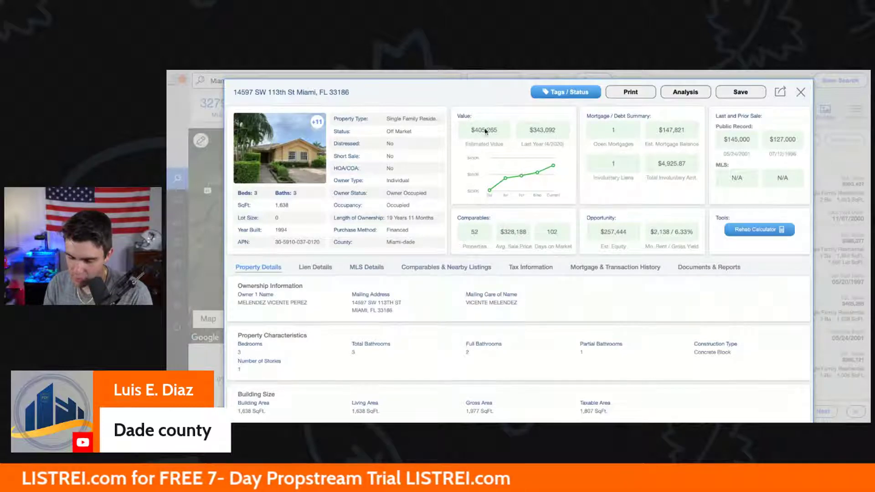
Examine the lien details and the available documents and reports for property number 49, and close its record
{"action": "left_click", "coordinate": [305, 272]}
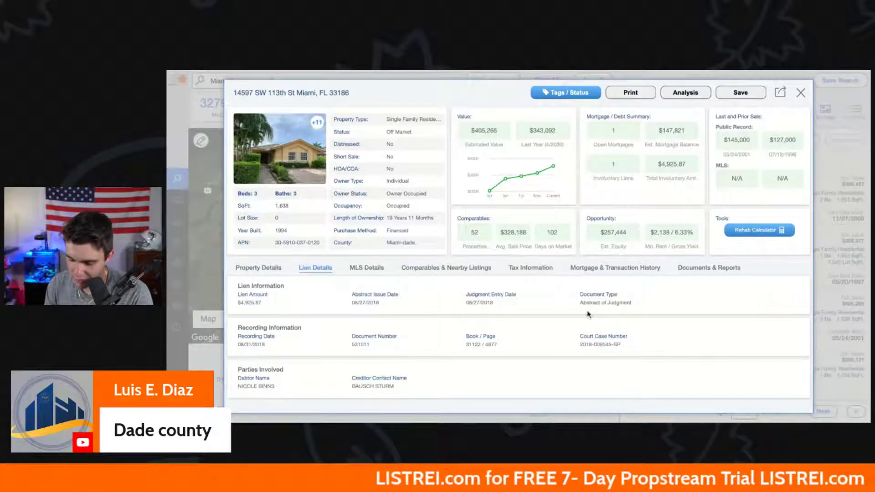
{"action": "left_click", "coordinate": [701, 268]}
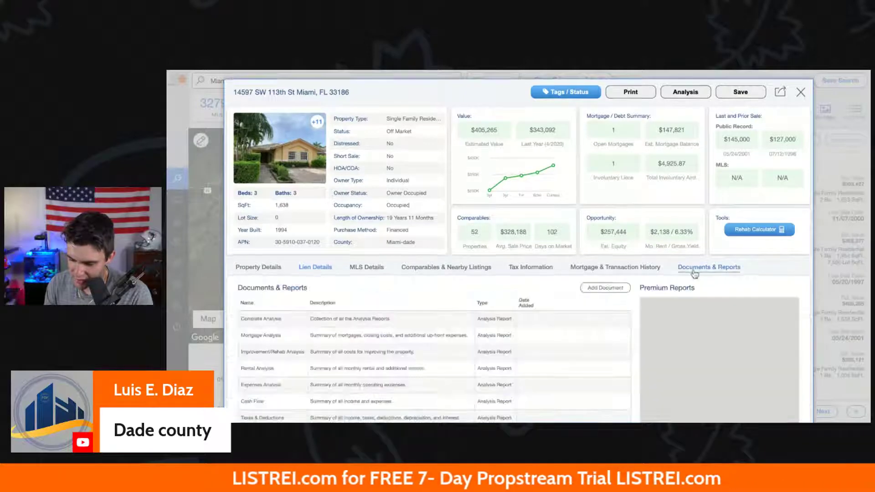
{"action": "scroll", "coordinate": [351, 332], "scroll_direction": "down", "scroll_amount": 3}
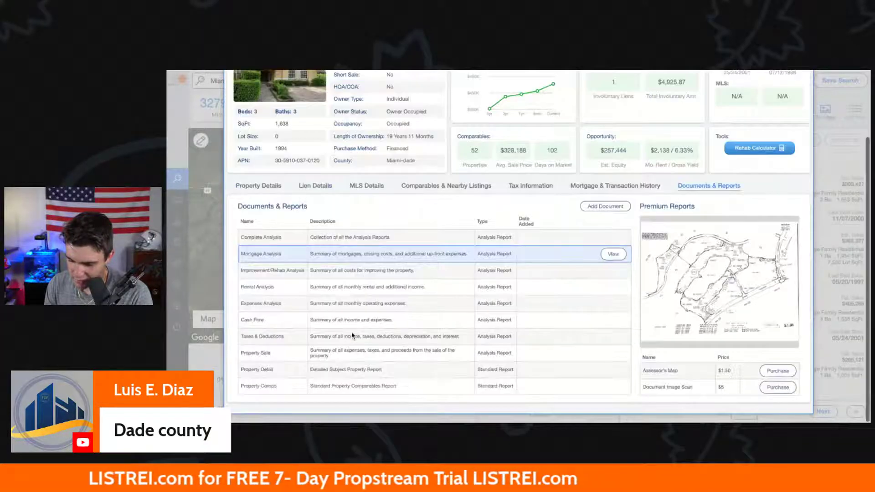
{"action": "scroll", "coordinate": [351, 332], "scroll_direction": "up", "scroll_amount": 3}
{"action": "left_click", "coordinate": [308, 272]}
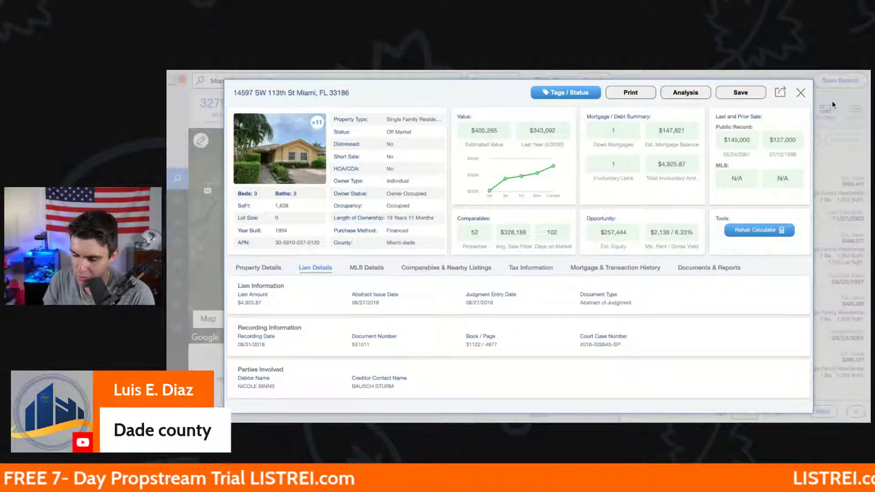
{"action": "left_click", "coordinate": [801, 92]}
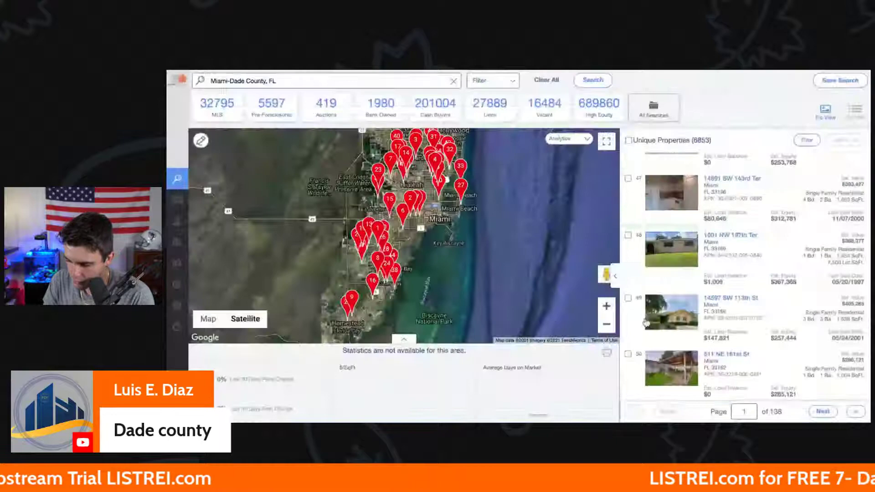
Go to the last page of results, check the lien and ownership details of property number 6853, and close its record
{"action": "left_click", "coordinate": [820, 411]}
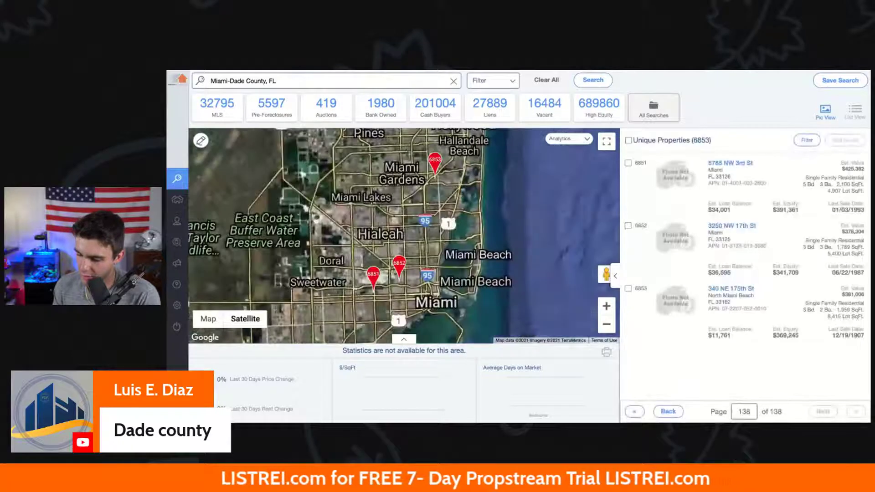
{"action": "left_click", "coordinate": [725, 292]}
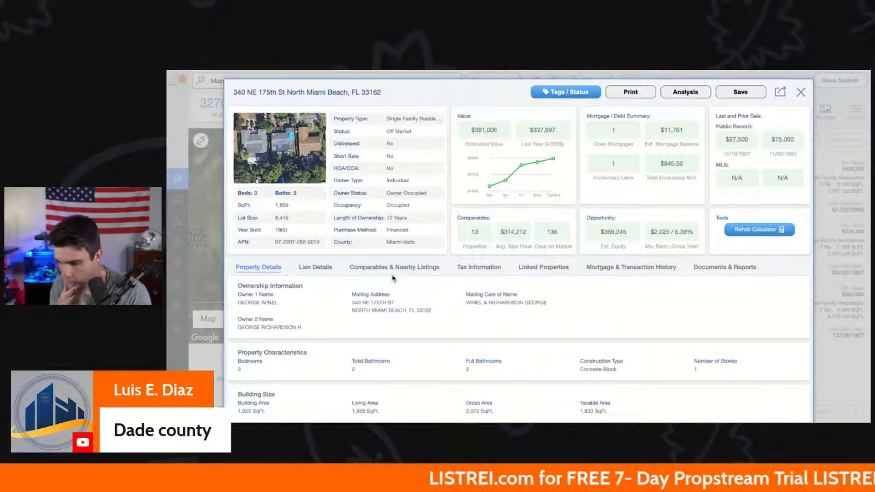
{"action": "left_click", "coordinate": [315, 268]}
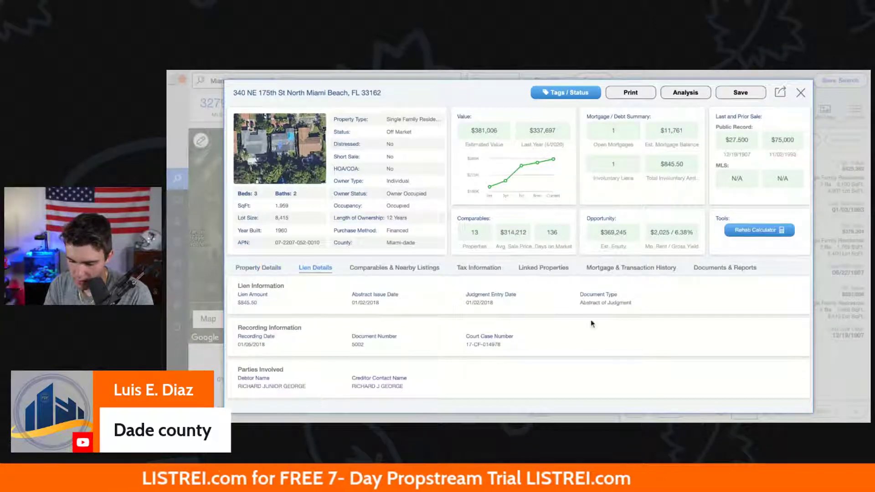
{"action": "left_click", "coordinate": [250, 268]}
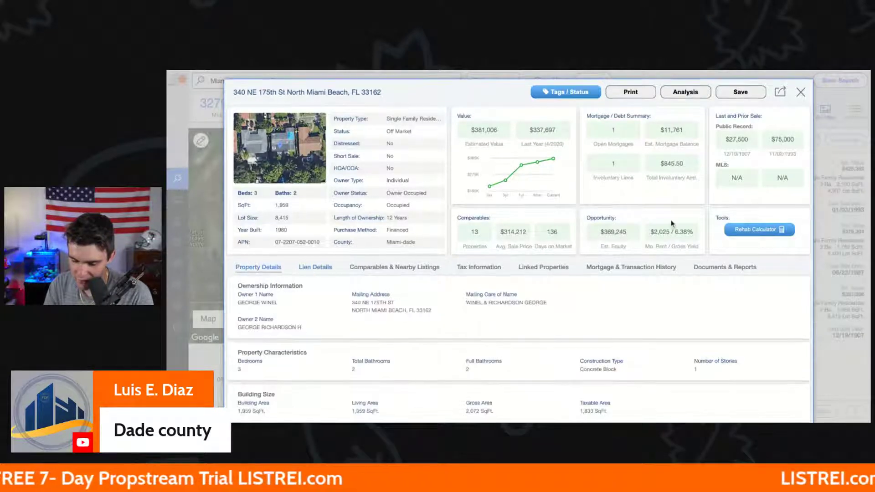
{"action": "left_click", "coordinate": [801, 92]}
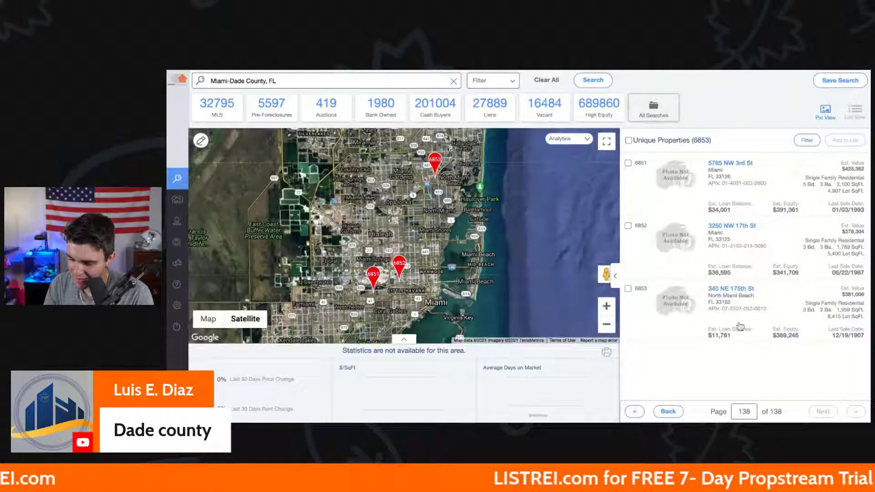
Go back to results page 137, compare the lien's debtor with the listed owners of property number 6802, and close its record
{"action": "left_click", "coordinate": [668, 411]}
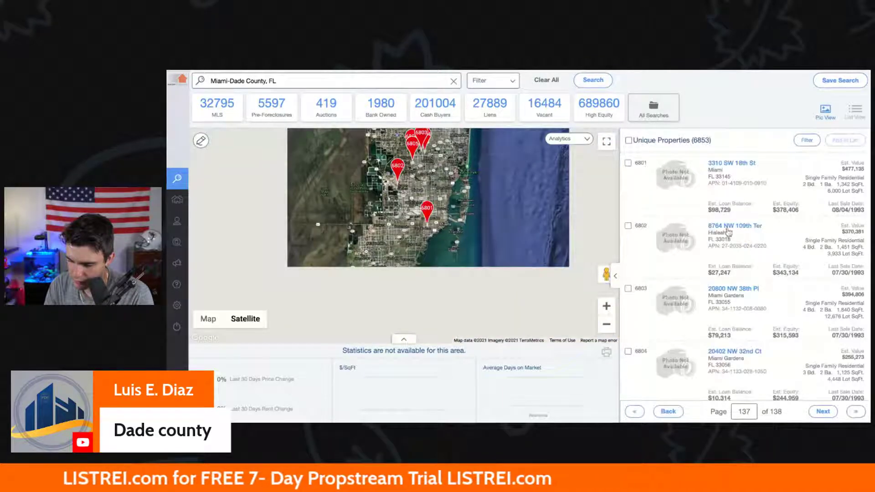
{"action": "left_click", "coordinate": [727, 228]}
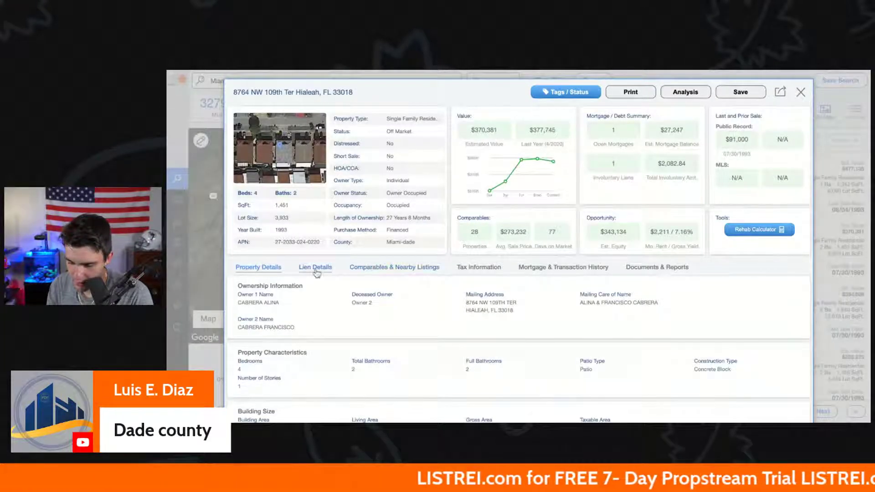
{"action": "double_click", "coordinate": [670, 131]}
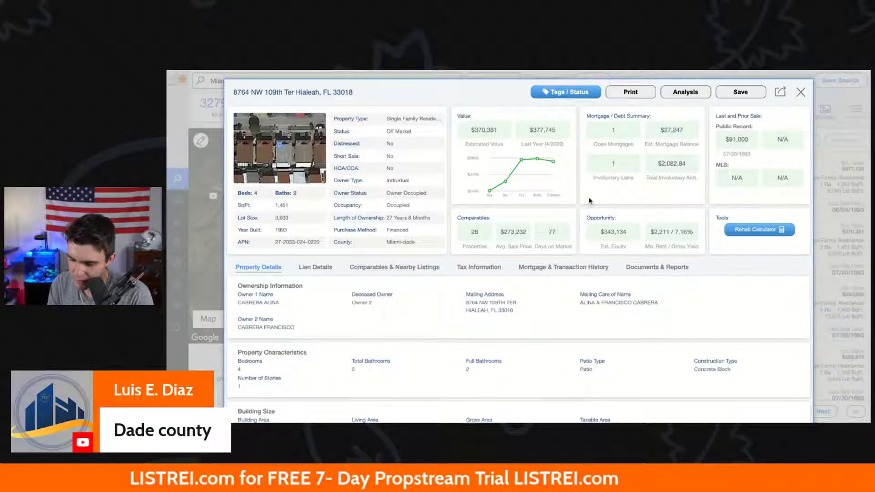
{"action": "left_click", "coordinate": [326, 272]}
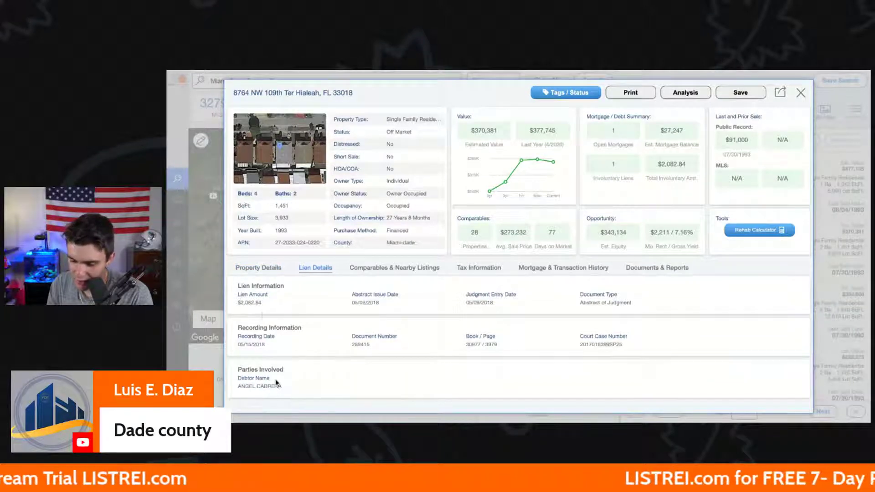
{"action": "triple_click", "coordinate": [252, 386]}
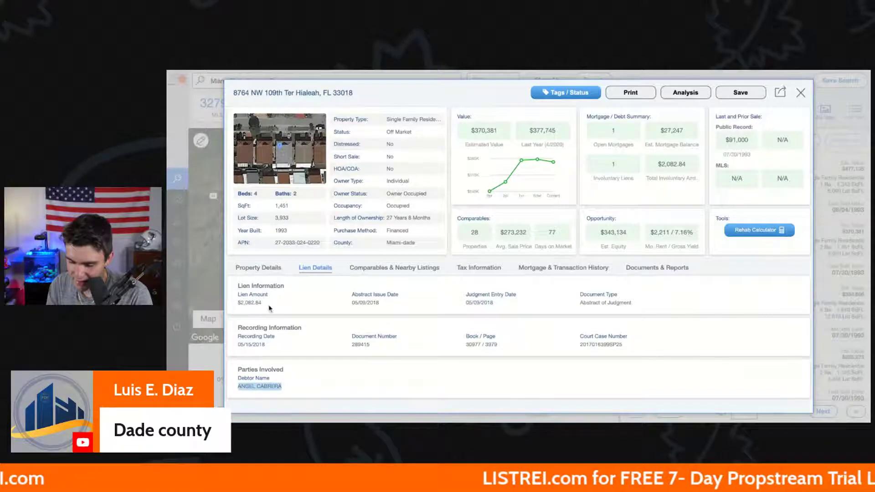
{"action": "left_click", "coordinate": [255, 268]}
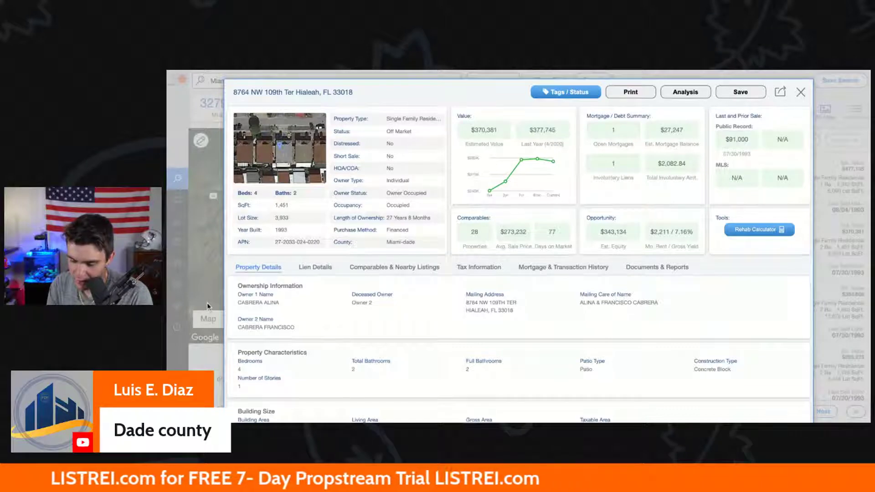
{"action": "left_click", "coordinate": [210, 278]}
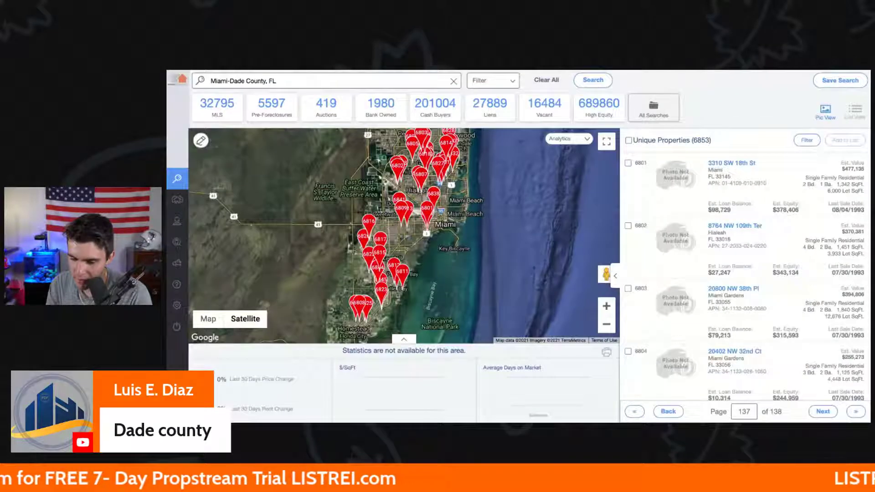